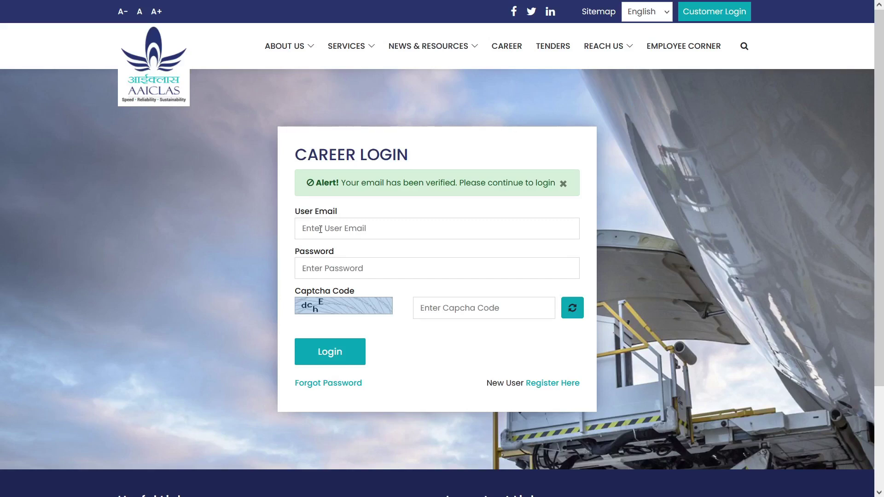
Step: Log in with the account email, password and captcha code
{"action": "left_click", "coordinate": [314, 273]}
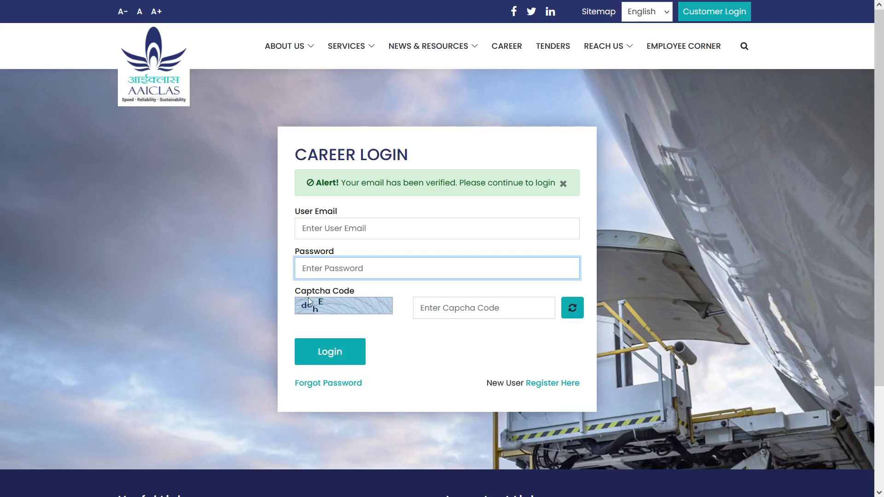
{"action": "left_click", "coordinate": [448, 310]}
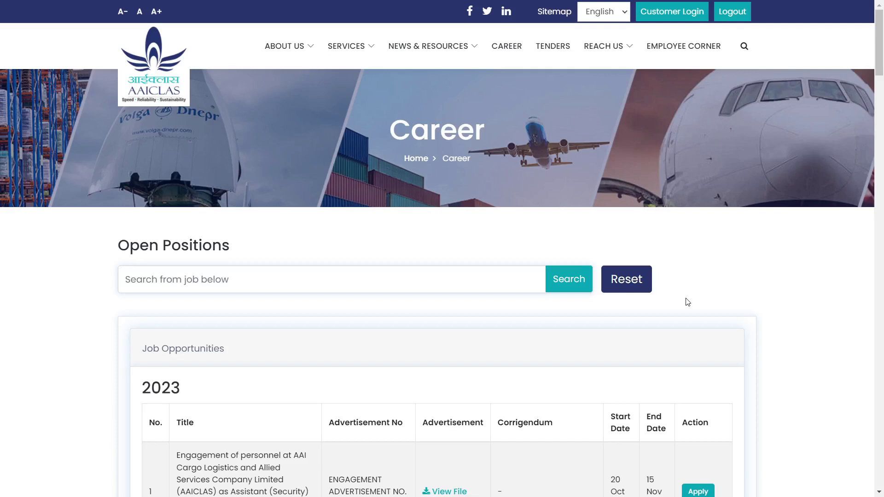
Step: Apply for the Assistant (Security) engagement from the 2023 openings table
{"action": "scroll", "coordinate": [688, 301], "scroll_direction": "down", "scroll_amount": 2}
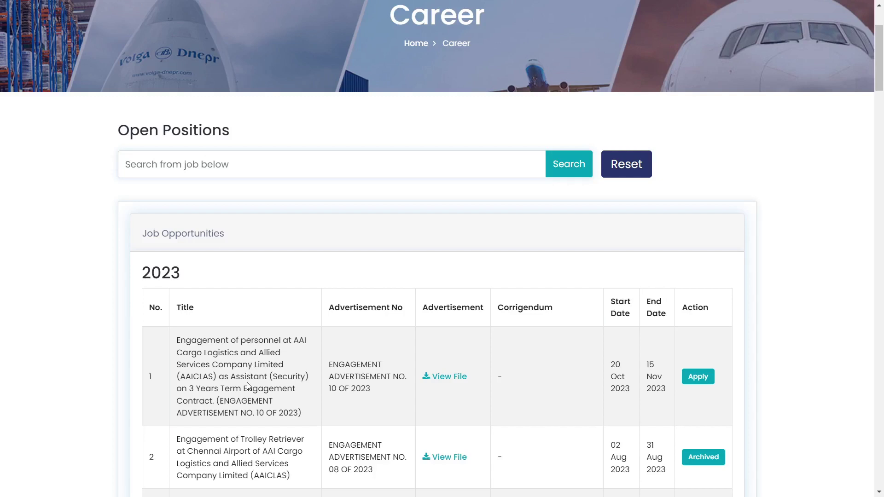
{"action": "left_click", "coordinate": [697, 382]}
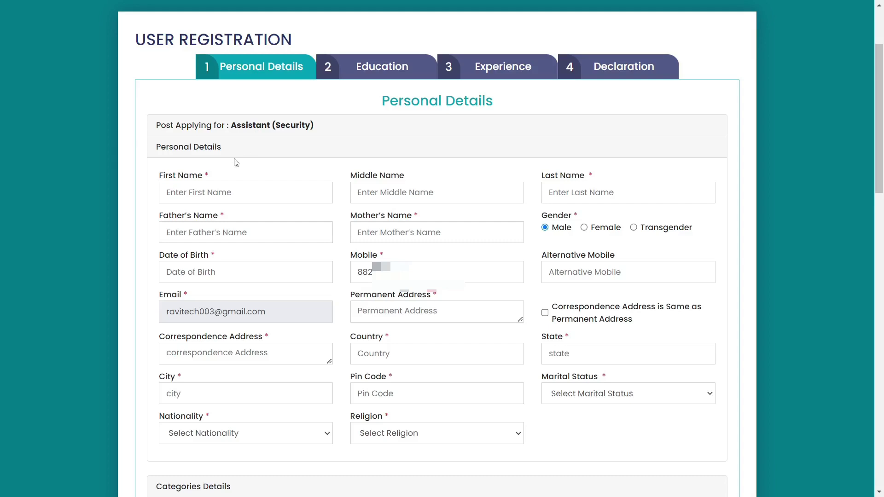
Step: Enter the applicant's first and last name, father's name and mother's name
{"action": "left_click", "coordinate": [185, 194]}
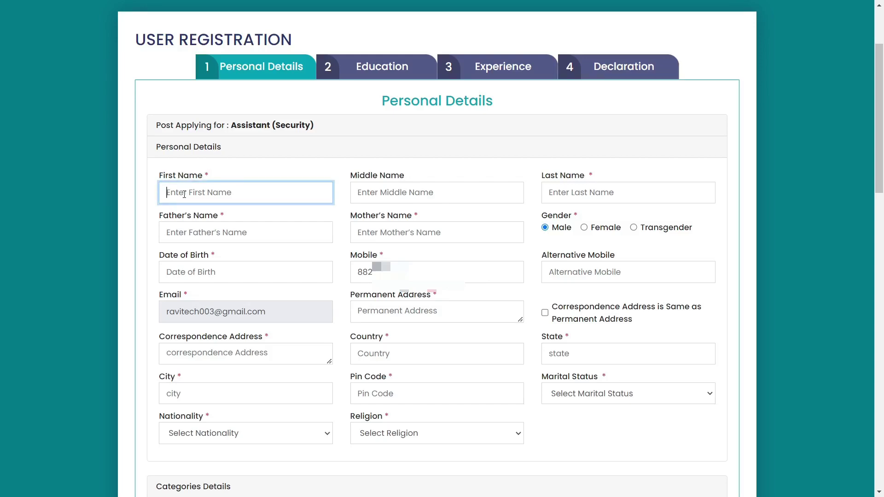
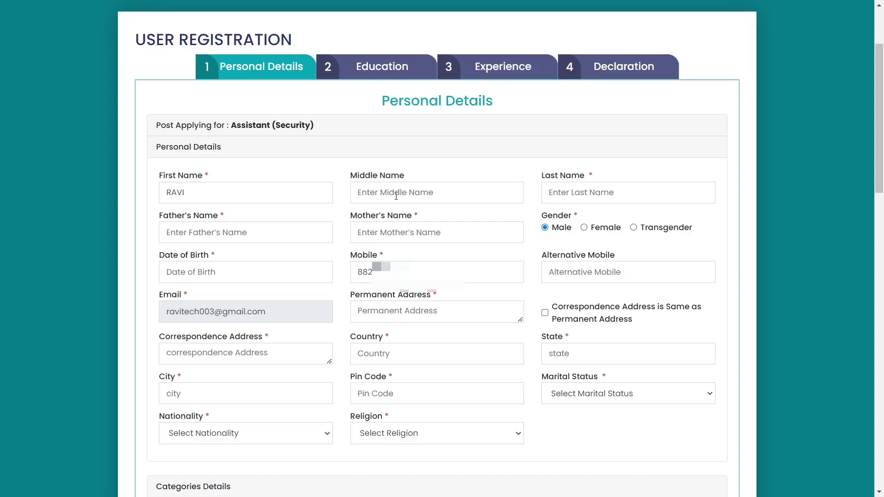
{"action": "left_click", "coordinate": [396, 196]}
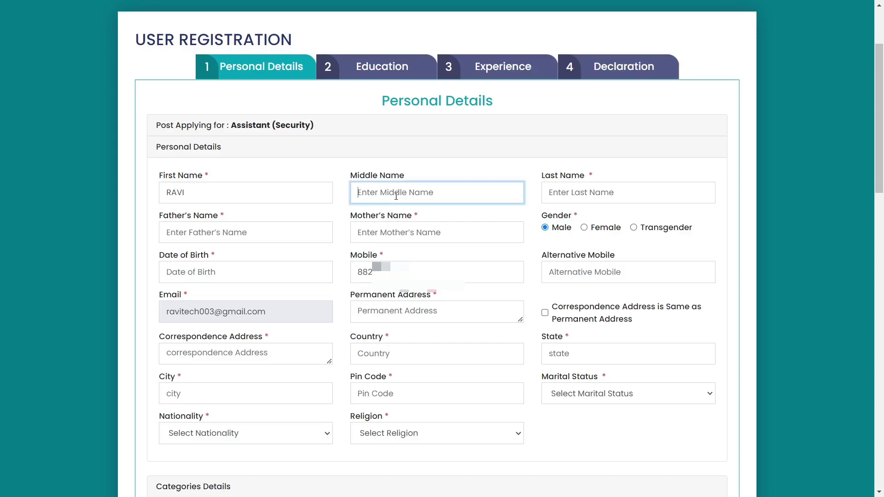
{"action": "left_click", "coordinate": [567, 194]}
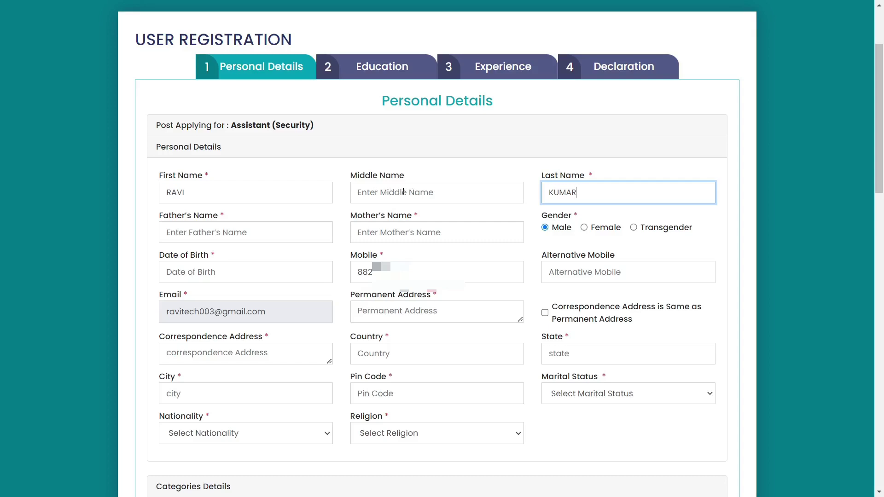
{"action": "left_click", "coordinate": [187, 236]}
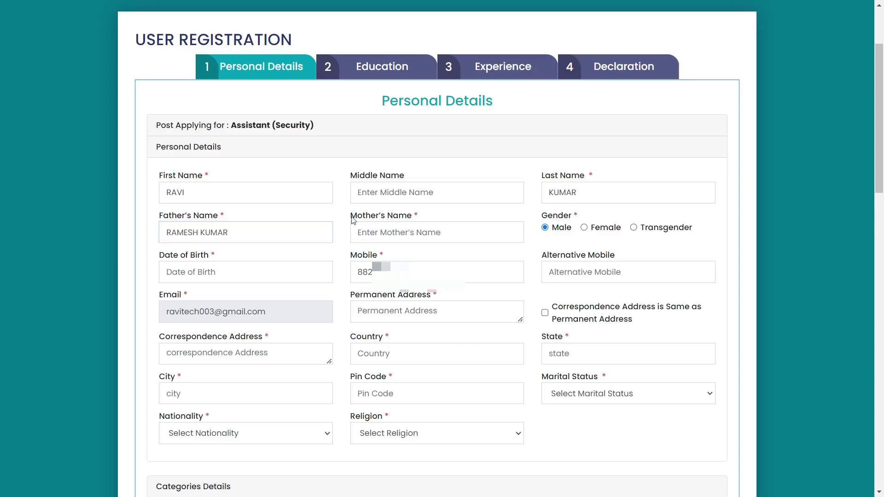
{"action": "left_click", "coordinate": [386, 237]}
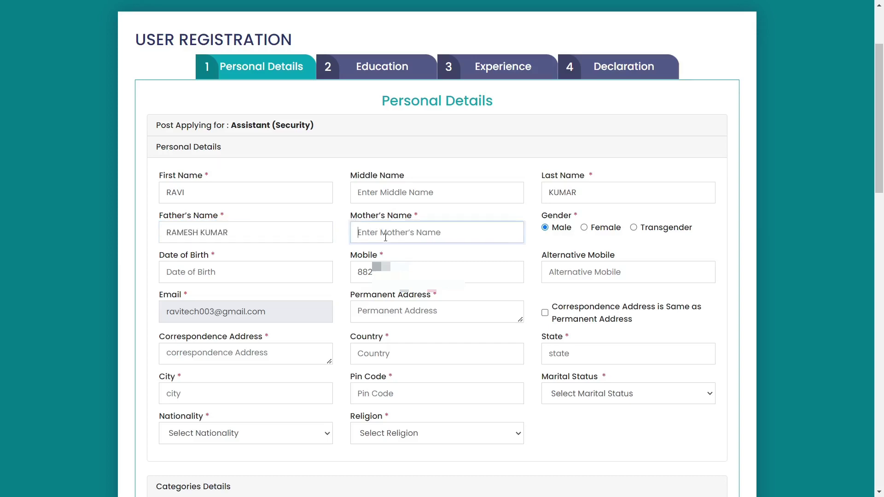
Step: Set the date of birth to 1 January 2001 in the date picker
{"action": "scroll", "coordinate": [604, 235], "scroll_direction": "down", "scroll_amount": 1}
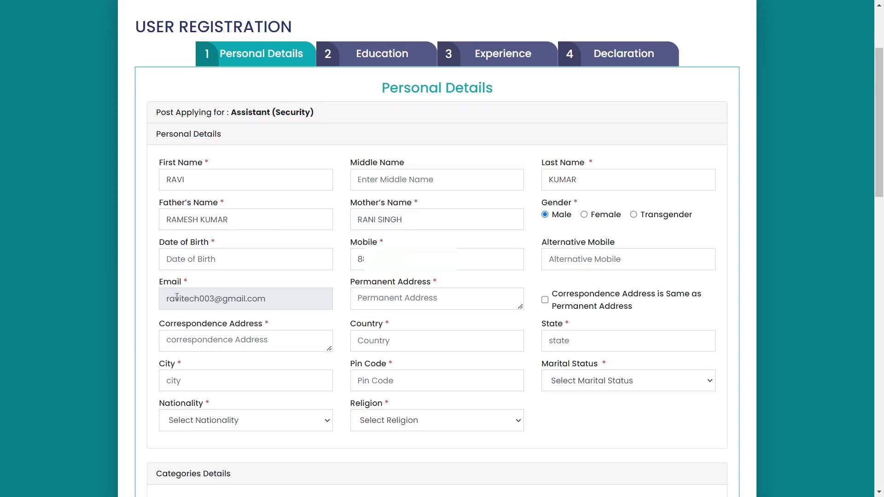
{"action": "left_click", "coordinate": [210, 256]}
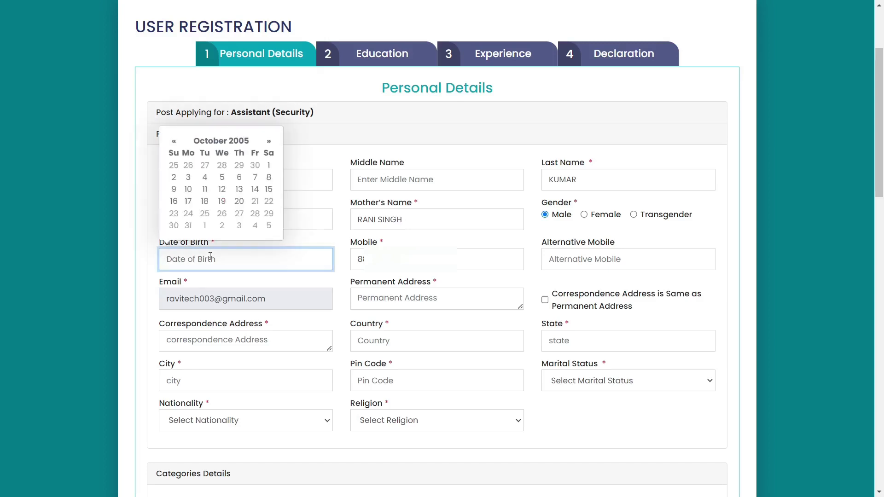
{"action": "left_click", "coordinate": [222, 140]}
{"action": "left_click", "coordinate": [223, 127]}
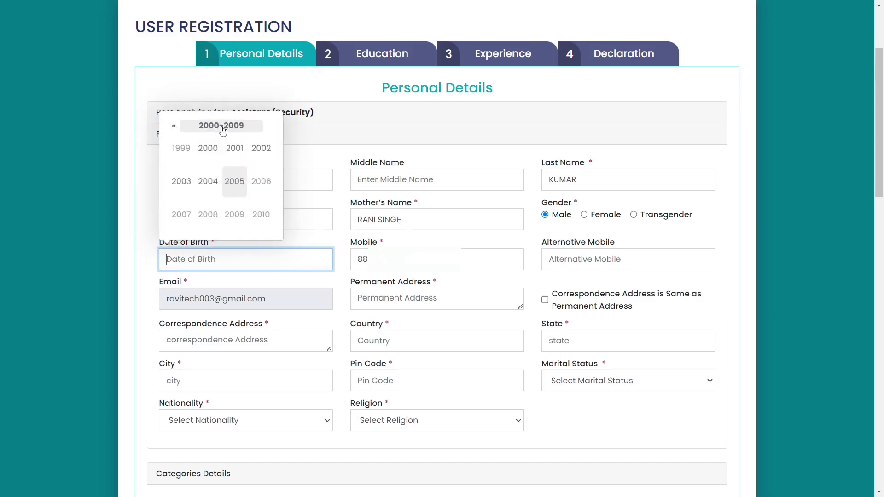
{"action": "left_click", "coordinate": [235, 150]}
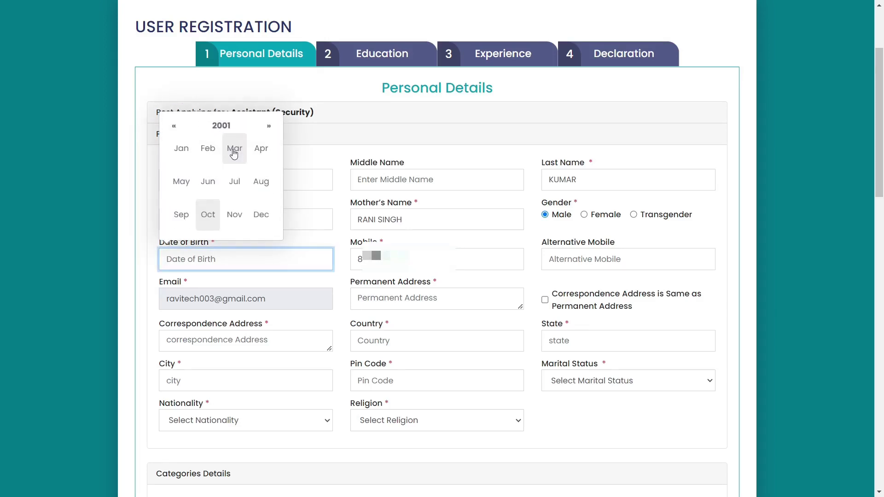
{"action": "left_click", "coordinate": [181, 148]}
{"action": "left_click", "coordinate": [188, 165]}
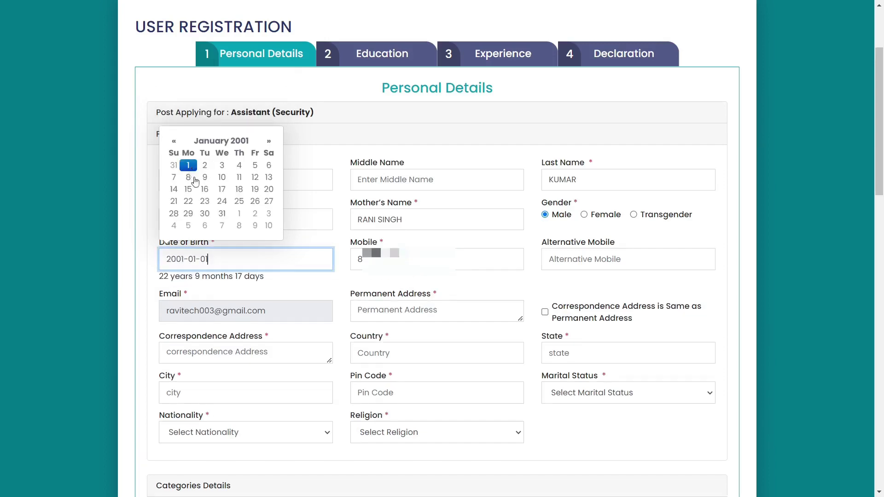
{"action": "left_click", "coordinate": [224, 269]}
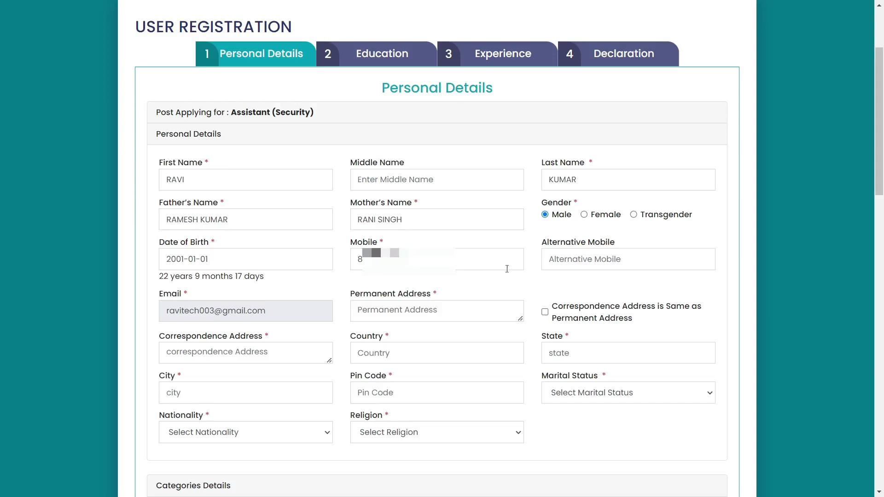
Step: Skip the alternative mobile number and move to the permanent address field
{"action": "left_click", "coordinate": [585, 260]}
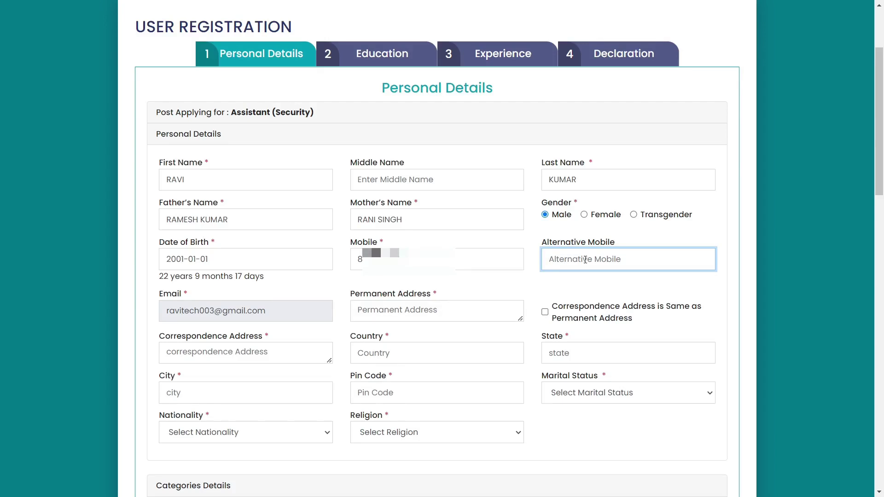
{"action": "scroll", "coordinate": [586, 261], "scroll_direction": "down", "scroll_amount": 5}
{"action": "left_click", "coordinate": [371, 52]}
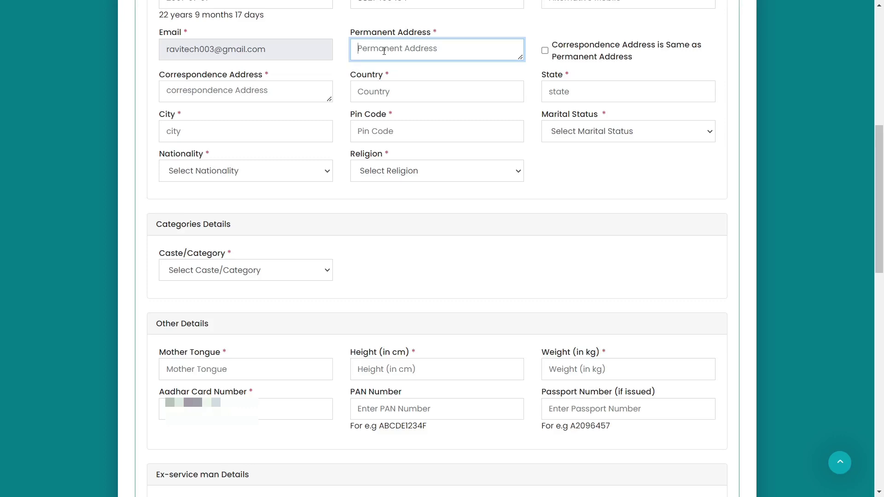
Step: Paste the permanent address, mark correspondence address same, and enter country INDIA, state, city and pin code
{"action": "left_click", "coordinate": [546, 51]}
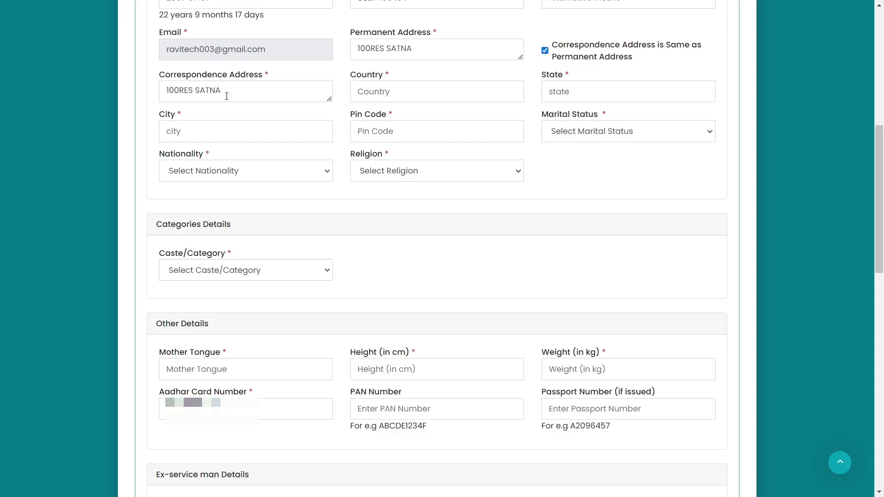
{"action": "left_click", "coordinate": [376, 93]}
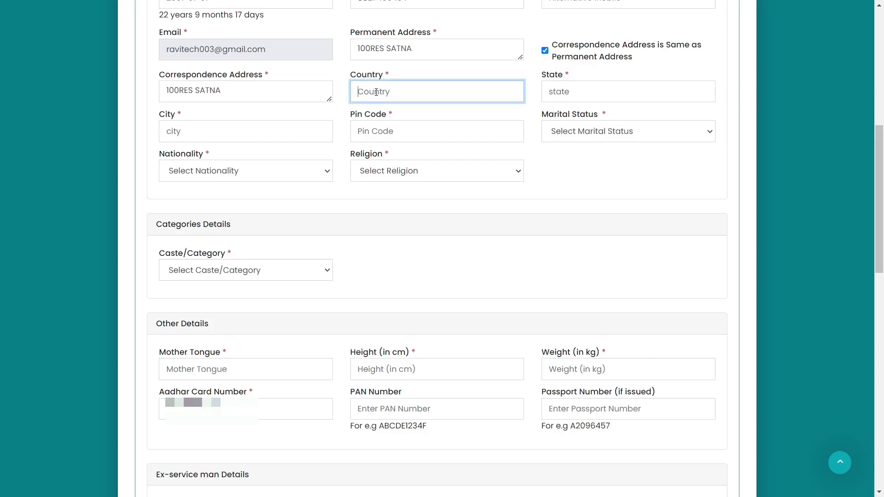
{"action": "type", "text": "INDIA"}
{"action": "left_click", "coordinate": [566, 90]}
{"action": "type", "text": "MADHYA PRADESH"}
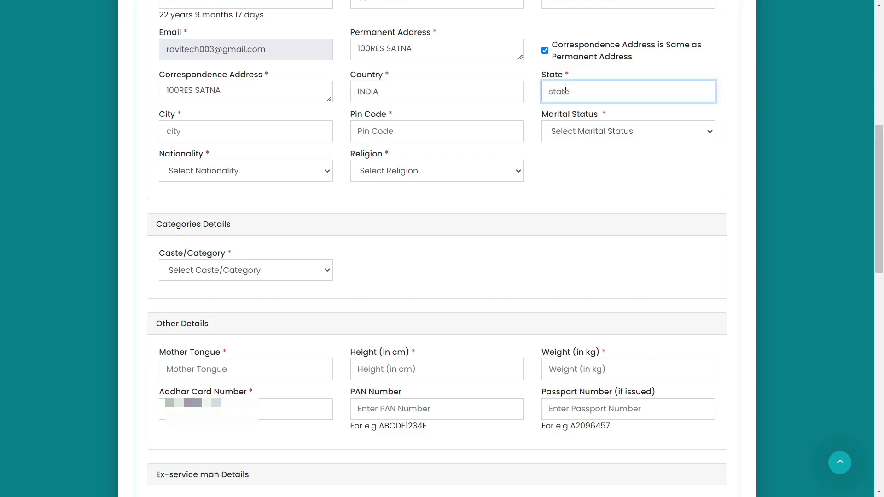
{"action": "left_click", "coordinate": [188, 136]}
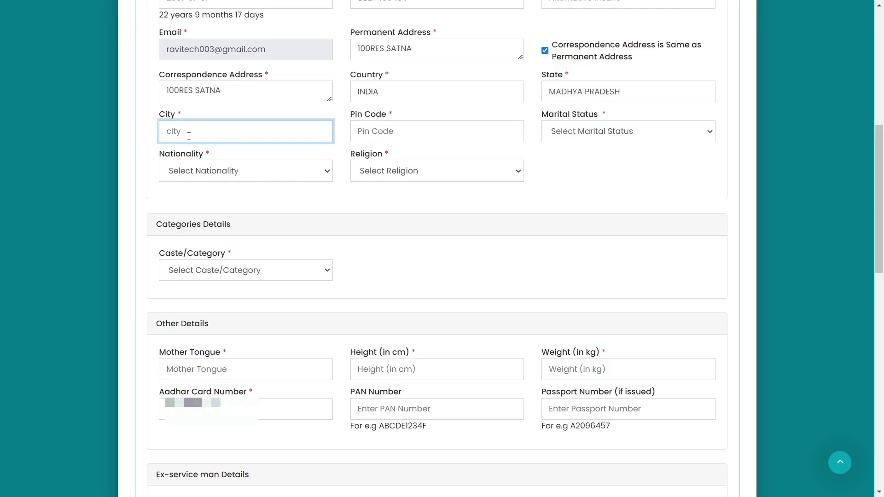
{"action": "type", "text": "SATNA"}
{"action": "left_click", "coordinate": [384, 134]}
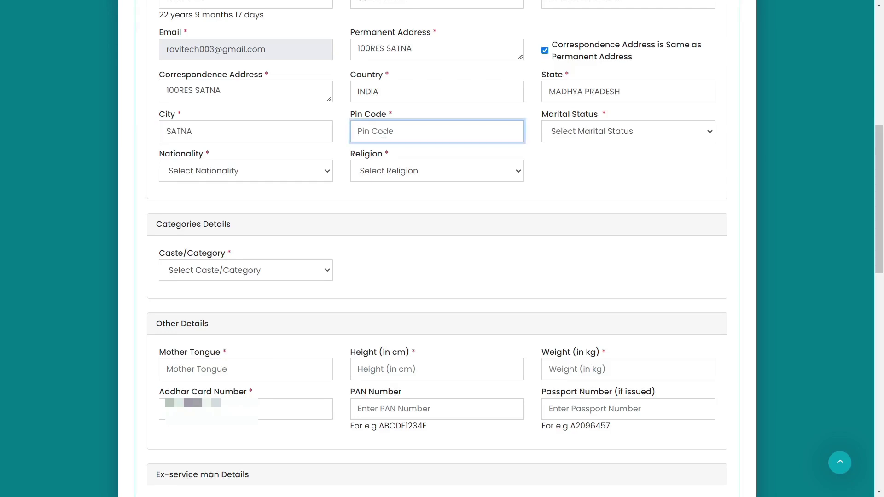
{"action": "type", "text": "485001"}
{"action": "left_click", "coordinate": [557, 152]}
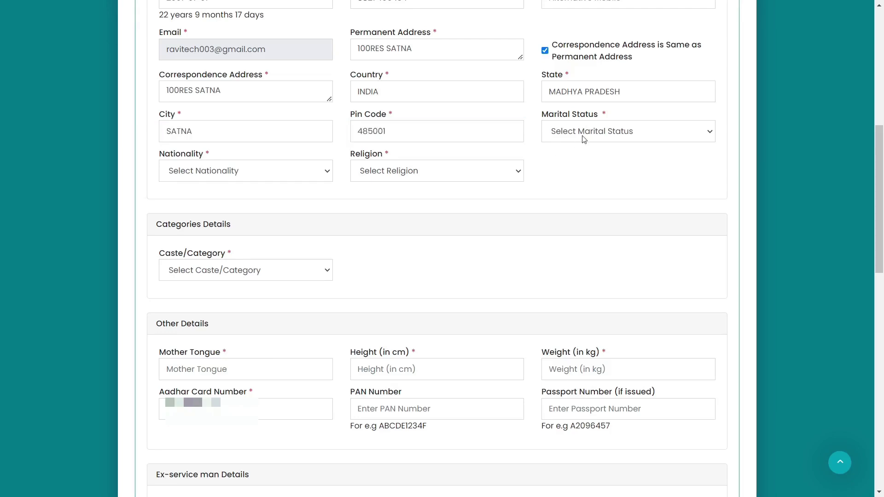
Step: Set marital status Unmarried, nationality Indian and religion Hindu
{"action": "left_click", "coordinate": [583, 136]}
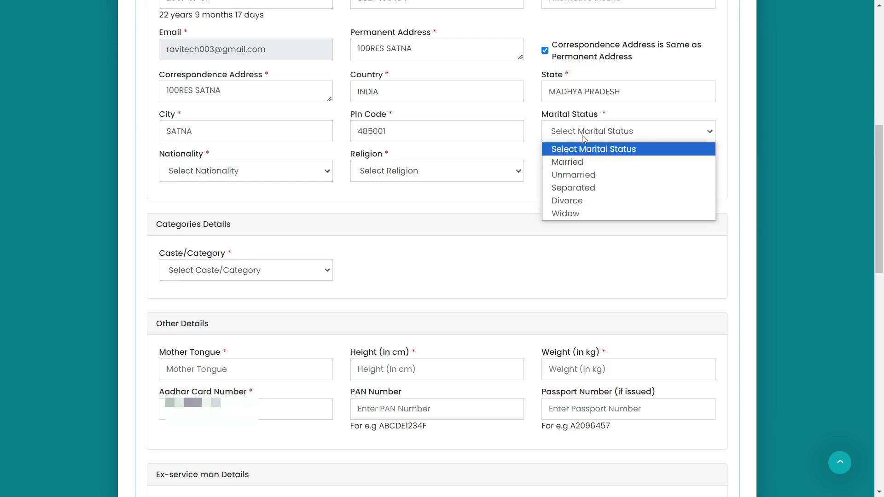
{"action": "left_click", "coordinate": [577, 174]}
{"action": "left_click", "coordinate": [211, 176]}
{"action": "left_click", "coordinate": [210, 201]}
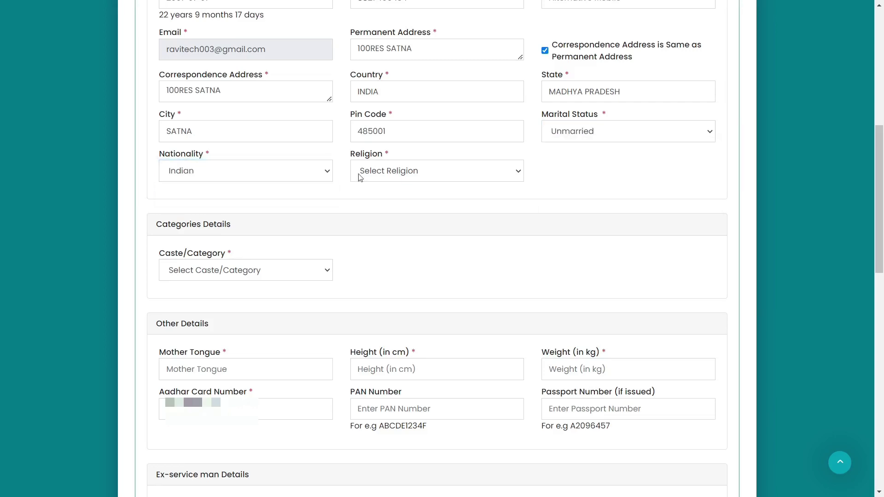
{"action": "left_click", "coordinate": [411, 177]}
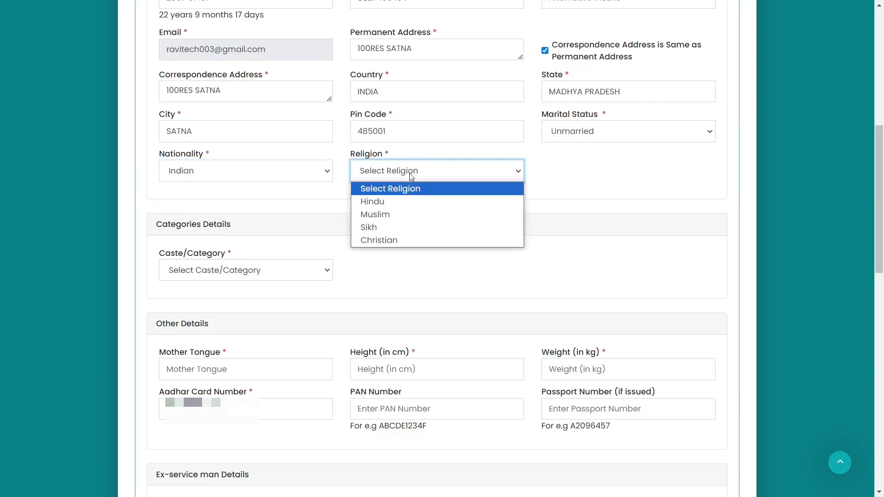
{"action": "left_click", "coordinate": [378, 206]}
{"action": "scroll", "coordinate": [198, 122], "scroll_direction": "down", "scroll_amount": 3}
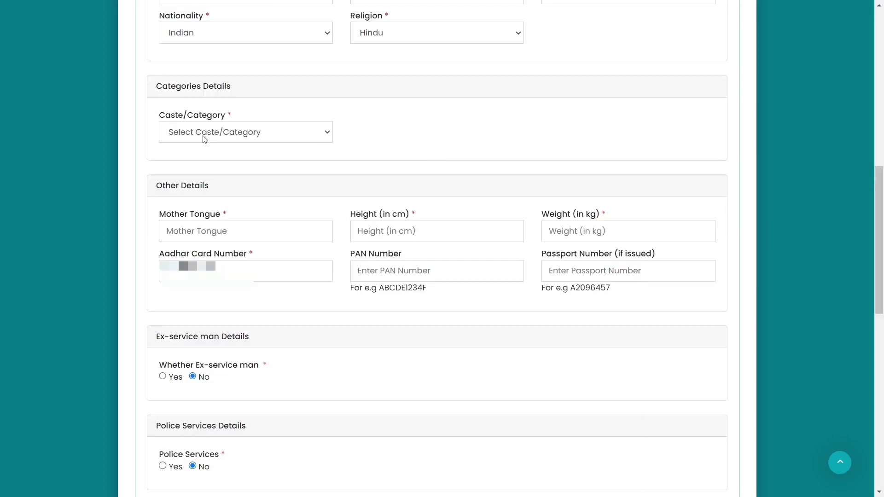
Step: Choose OBC as caste category with Non Creamy Layer as sub-category
{"action": "left_click", "coordinate": [204, 138]}
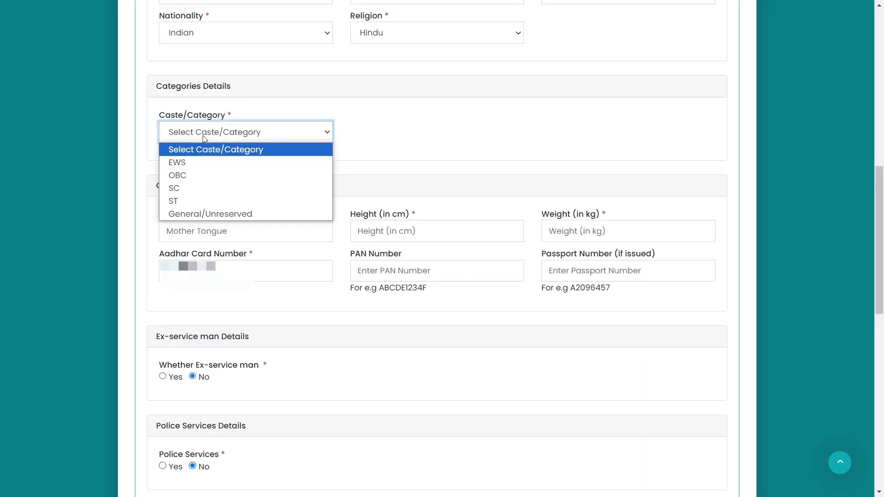
{"action": "left_click", "coordinate": [198, 177]}
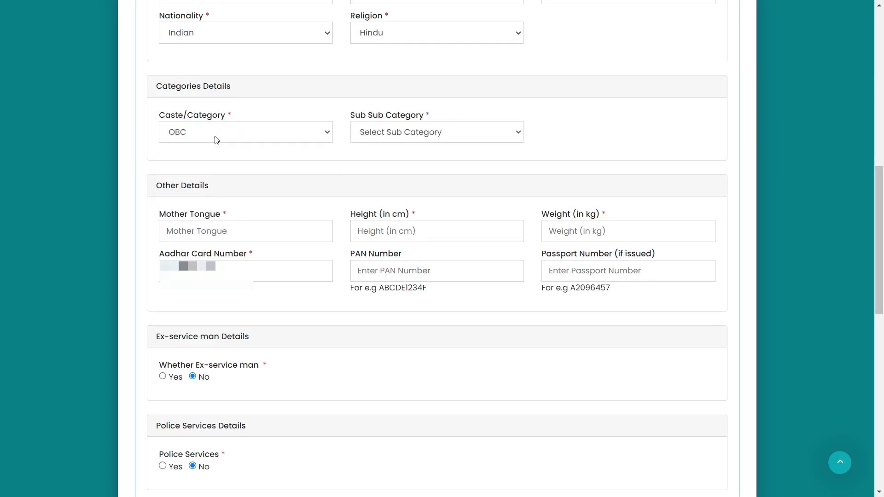
{"action": "left_click", "coordinate": [385, 137]}
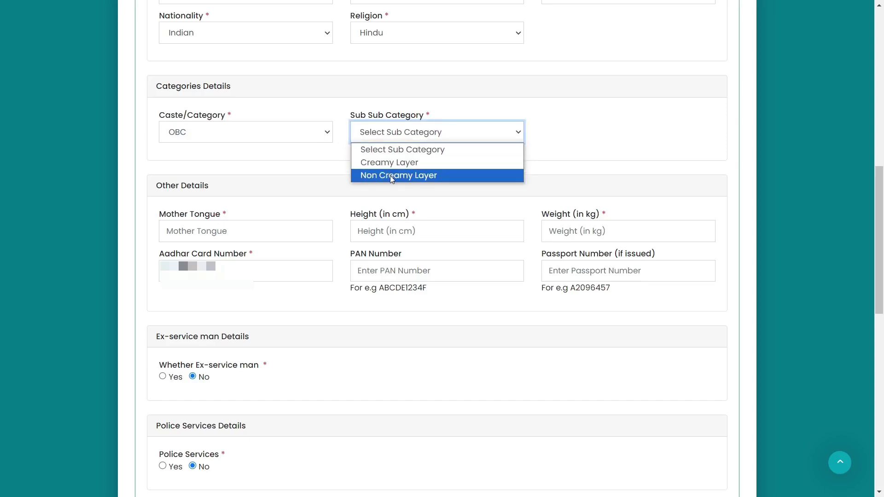
{"action": "left_click", "coordinate": [391, 176]}
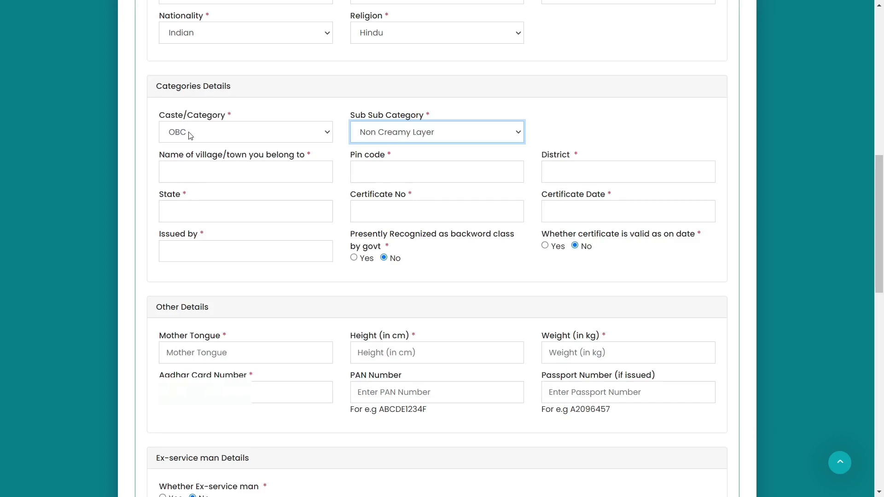
Step: Leave the OBC certificate fields blank and answer Yes to backward-class recognition by govt
{"action": "left_click", "coordinate": [196, 173]}
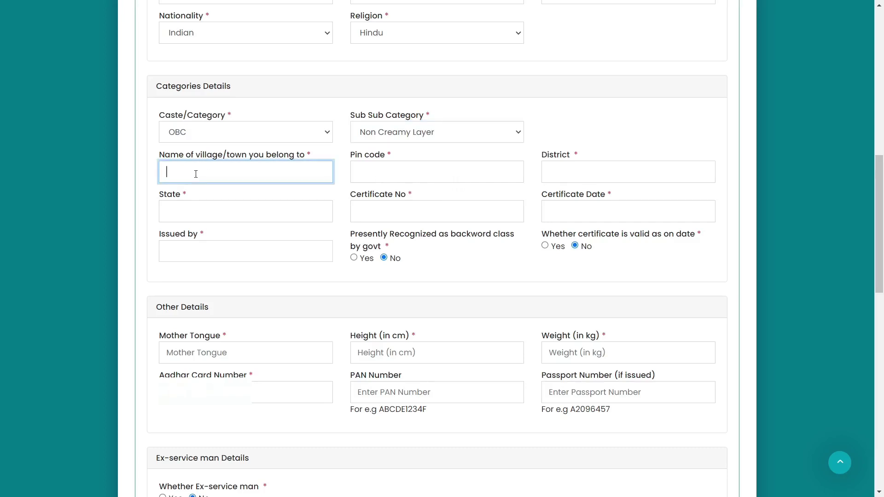
{"action": "left_click", "coordinate": [397, 175]}
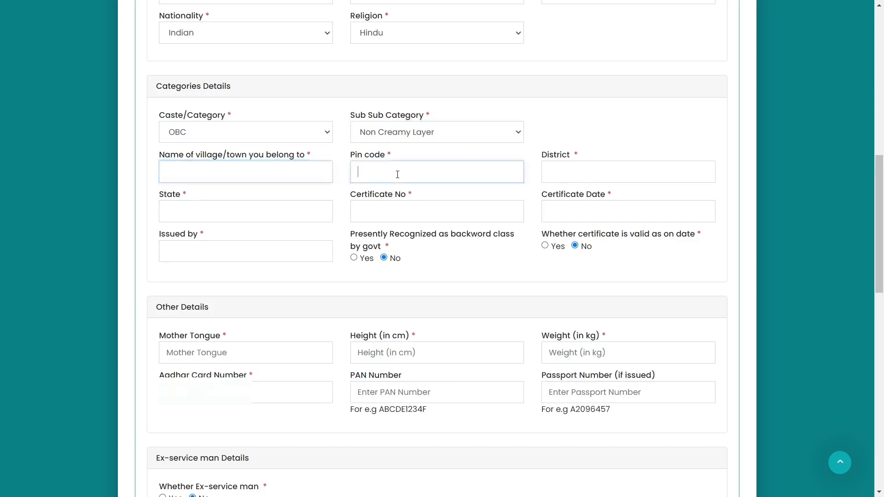
{"action": "left_click", "coordinate": [575, 174]}
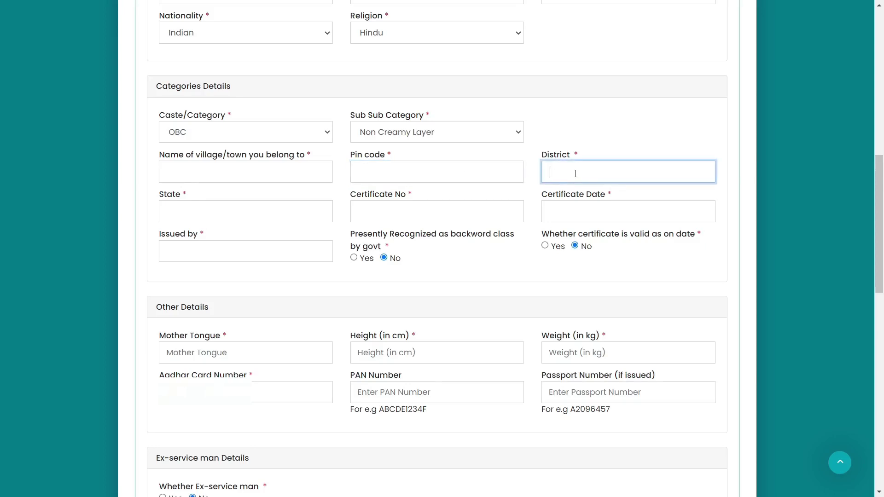
{"action": "left_click", "coordinate": [195, 219]}
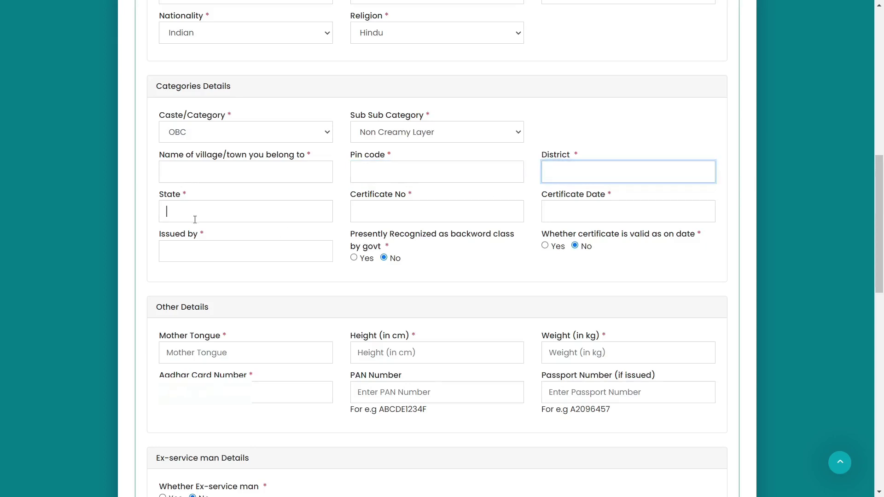
{"action": "left_click", "coordinate": [387, 215]}
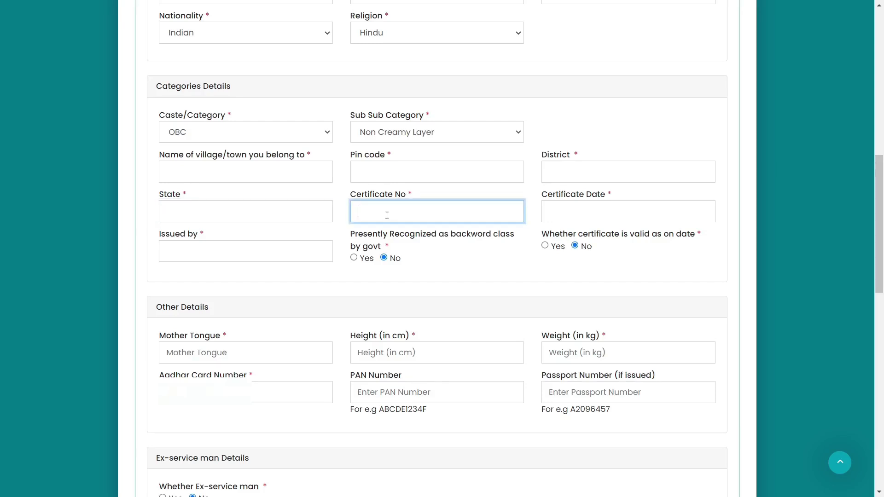
{"action": "left_click", "coordinate": [555, 216]}
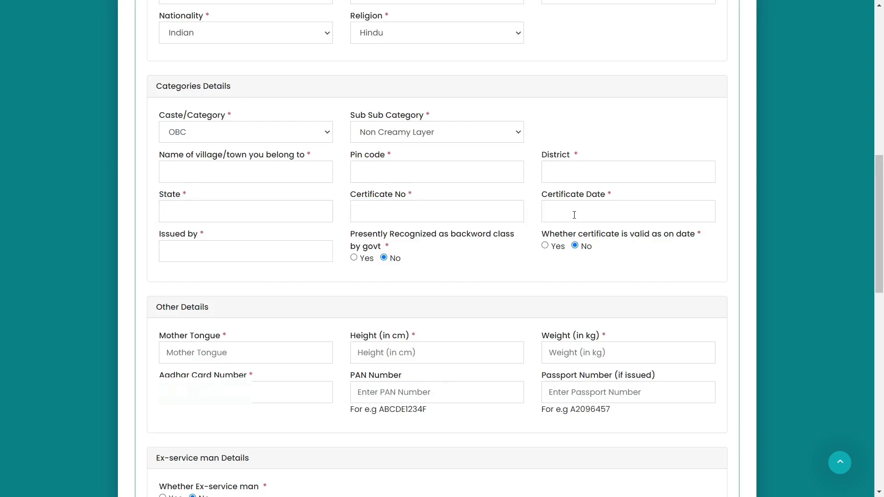
{"action": "left_click", "coordinate": [574, 215]}
{"action": "left_click", "coordinate": [191, 254]}
{"action": "left_click", "coordinate": [192, 254]}
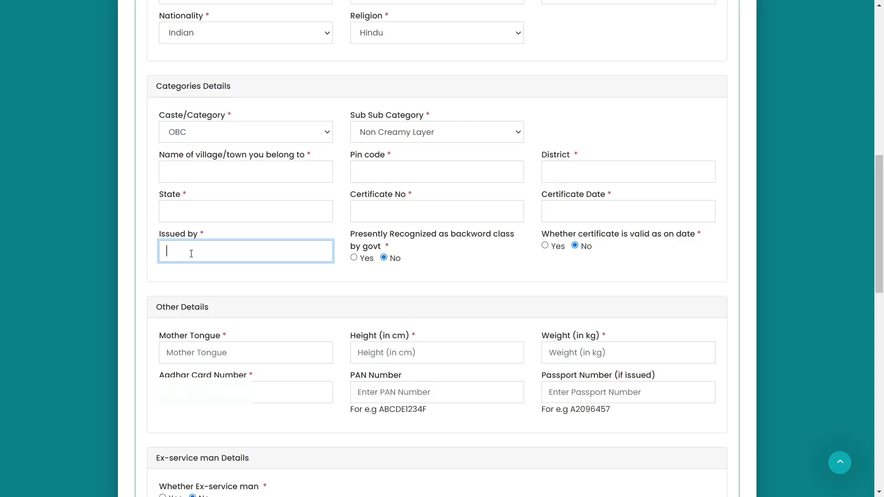
{"action": "left_click", "coordinate": [284, 293]}
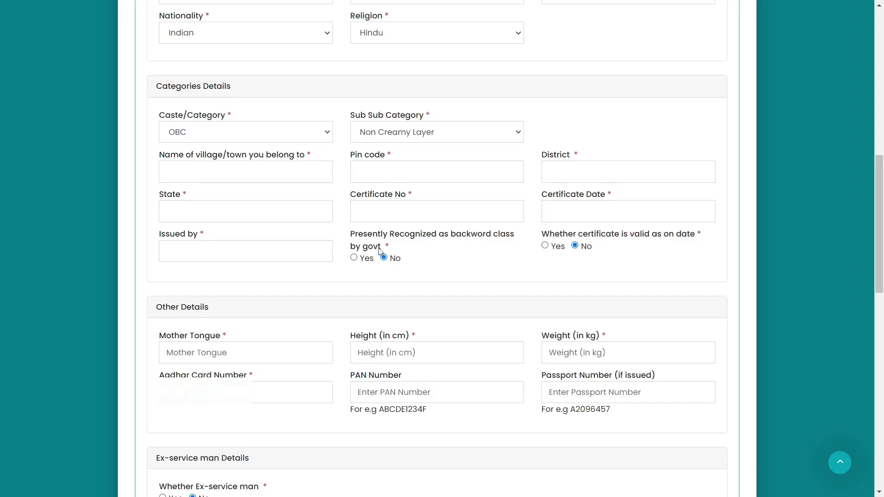
{"action": "left_click", "coordinate": [355, 259]}
Step: Mark the certificate valid as on date and enter mother tongue HINDI
{"action": "left_click", "coordinate": [546, 246]}
{"action": "left_click", "coordinate": [176, 353]}
{"action": "scroll", "coordinate": [175, 90], "scroll_direction": "down", "scroll_amount": 5}
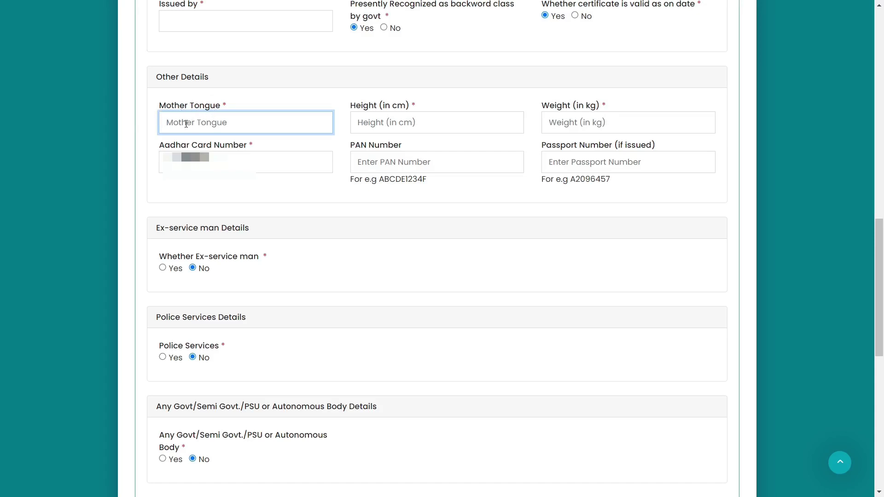
{"action": "type", "text": "HINDI"}
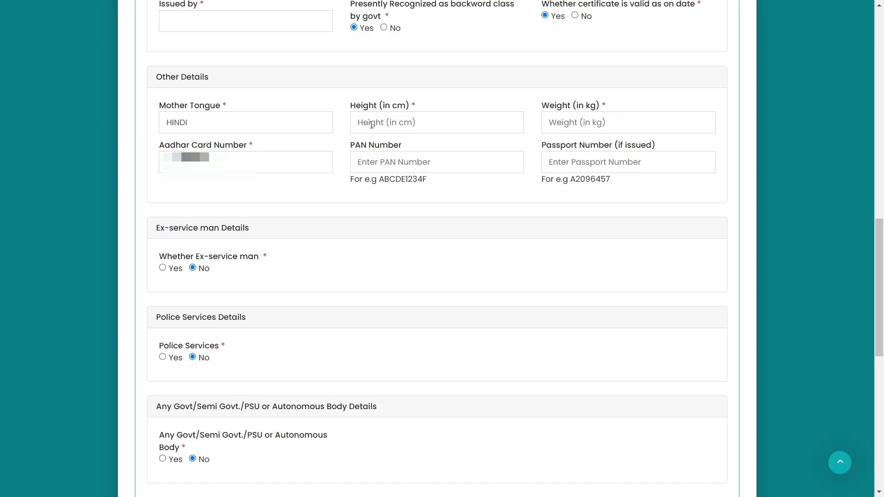
Step: Enter height 165 and weight 60, leaving PAN and Passport numbers blank
{"action": "left_click", "coordinate": [387, 128]}
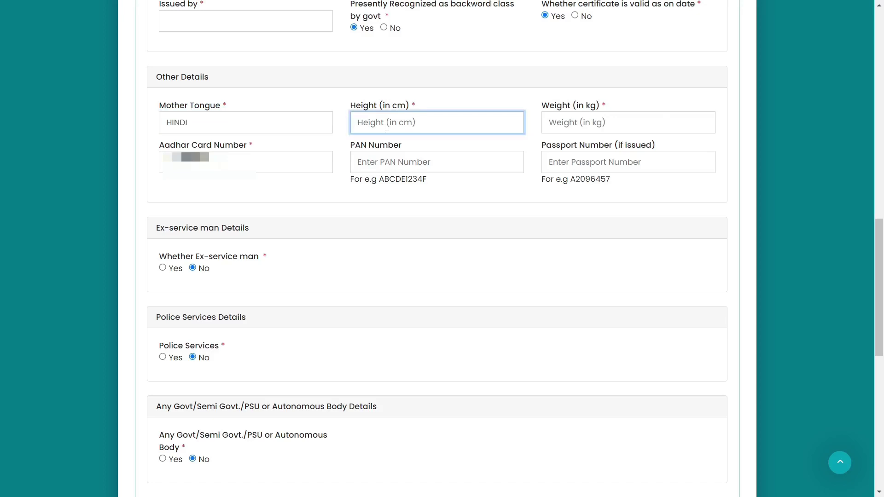
{"action": "type", "text": "165"}
{"action": "left_click", "coordinate": [565, 123]}
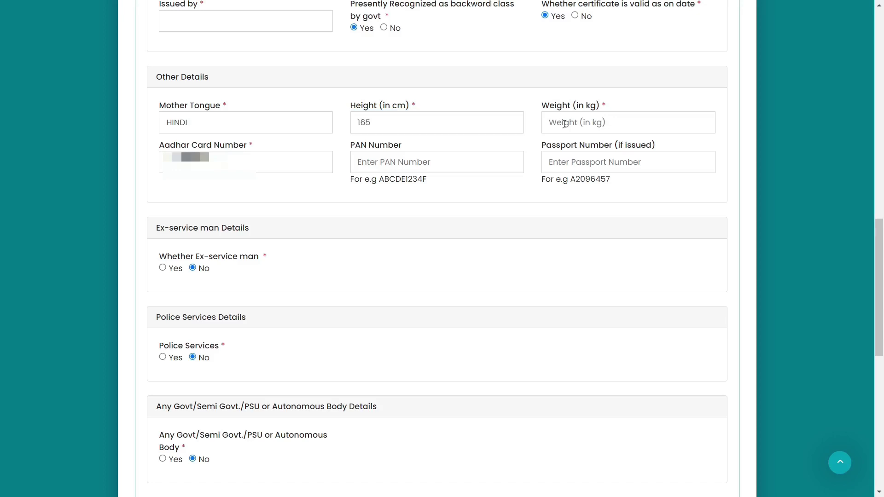
{"action": "left_click", "coordinate": [564, 123]}
{"action": "type", "text": "60"}
{"action": "left_click", "coordinate": [424, 162]}
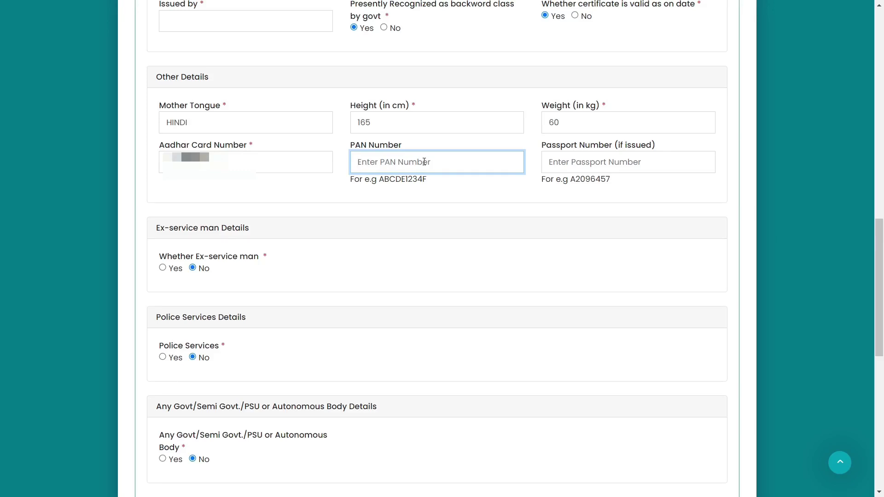
{"action": "left_click", "coordinate": [582, 165]}
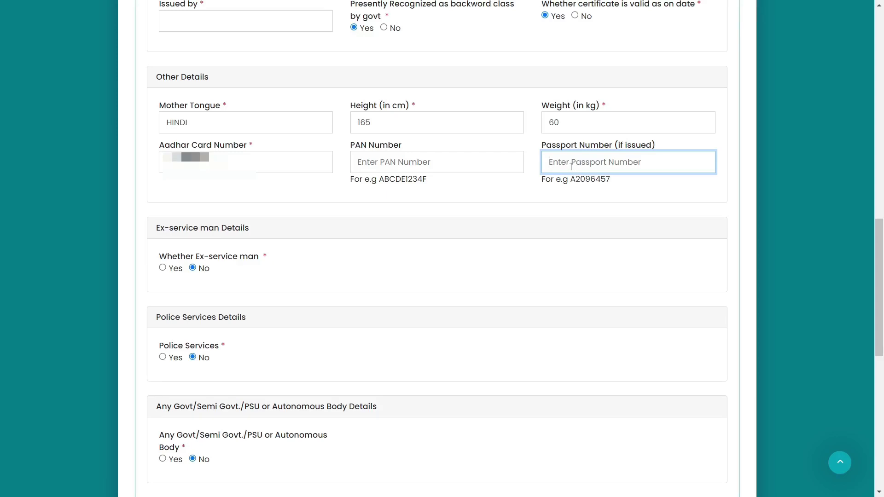
Step: Try Ex-service man Yes, revert it to No, then answer Yes to Police Services
{"action": "scroll", "coordinate": [225, 90], "scroll_direction": "down", "scroll_amount": 3}
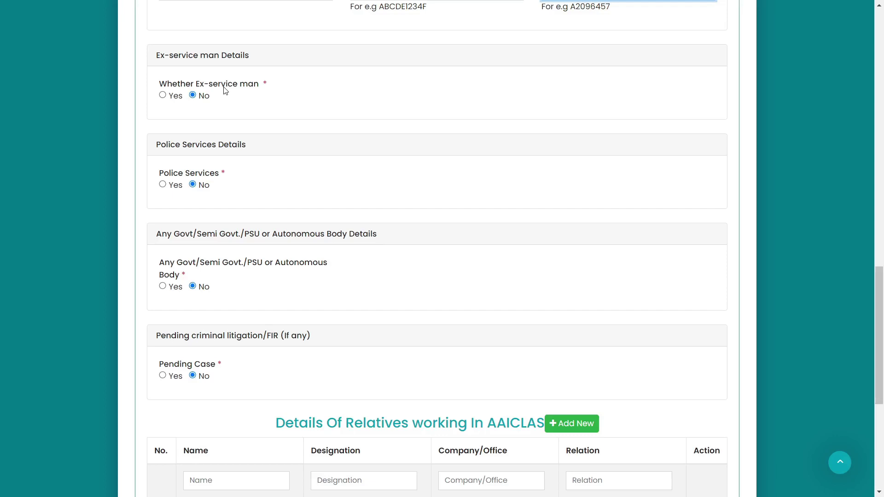
{"action": "left_click", "coordinate": [163, 96]}
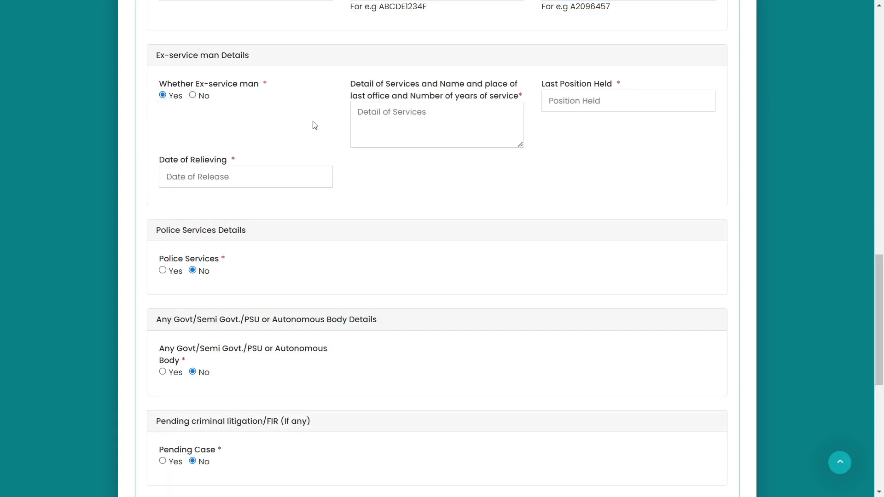
{"action": "left_click", "coordinate": [388, 118]}
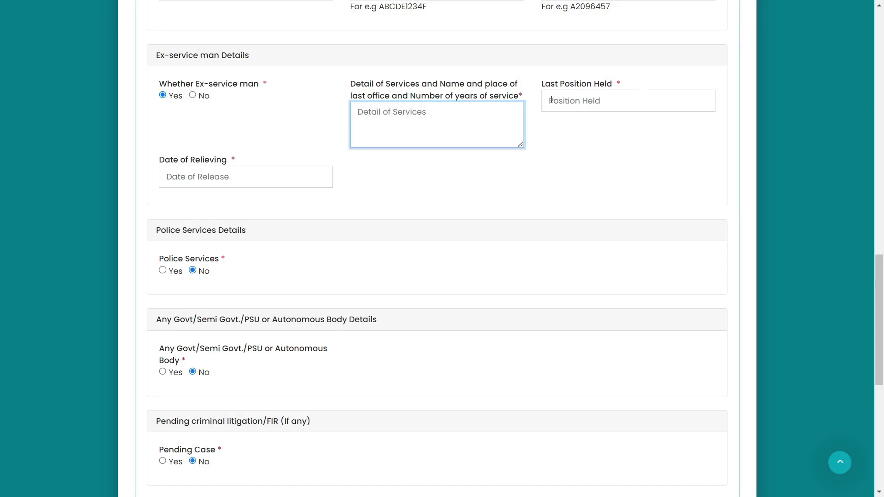
{"action": "left_click", "coordinate": [587, 102]}
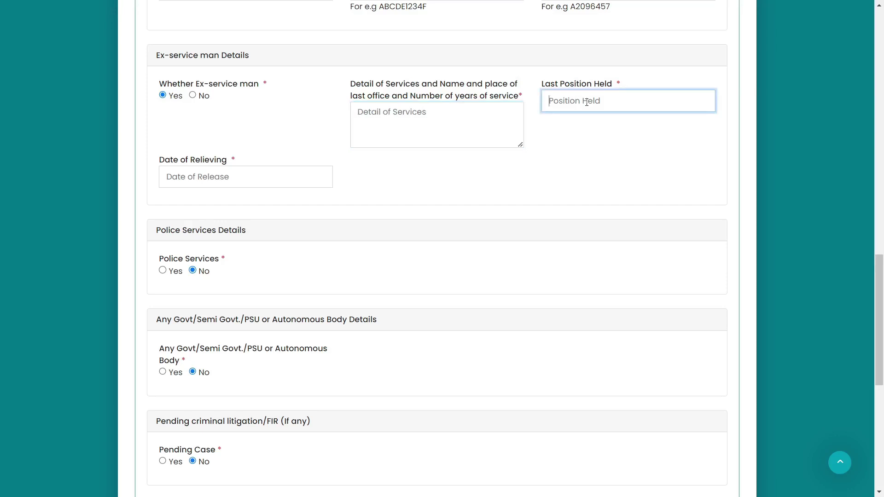
{"action": "left_click", "coordinate": [182, 177]}
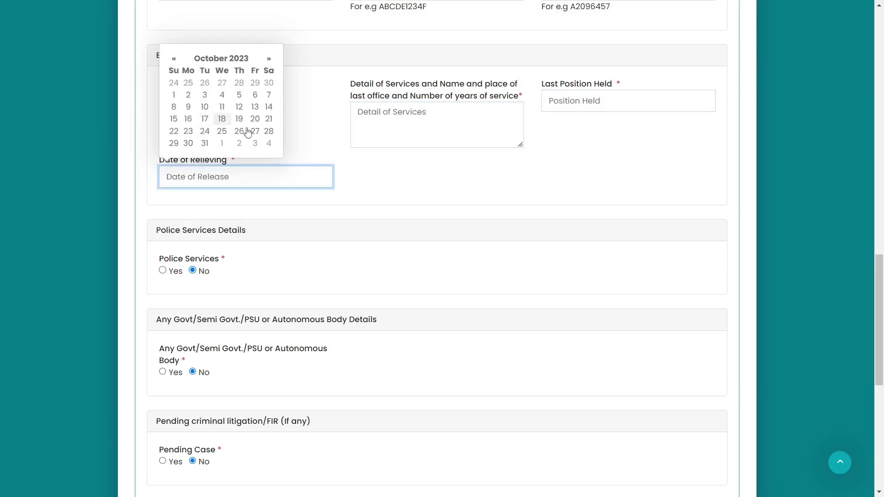
{"action": "left_click", "coordinate": [215, 123]}
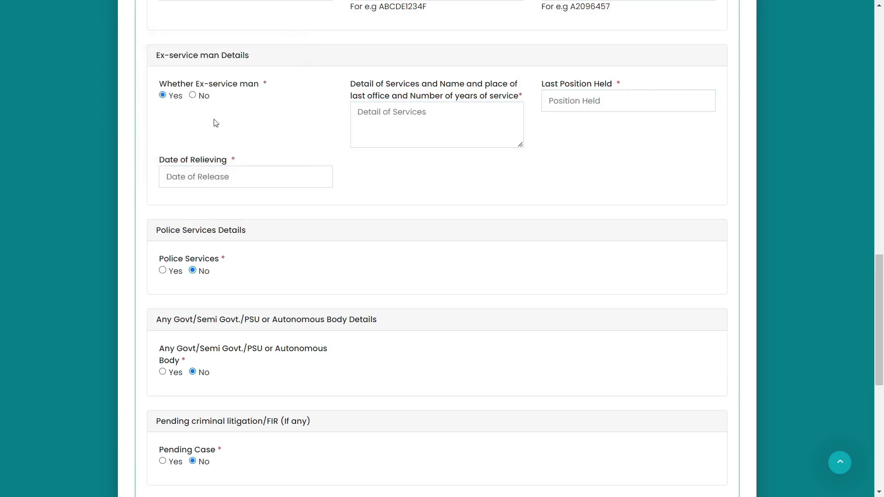
{"action": "left_click", "coordinate": [193, 96]}
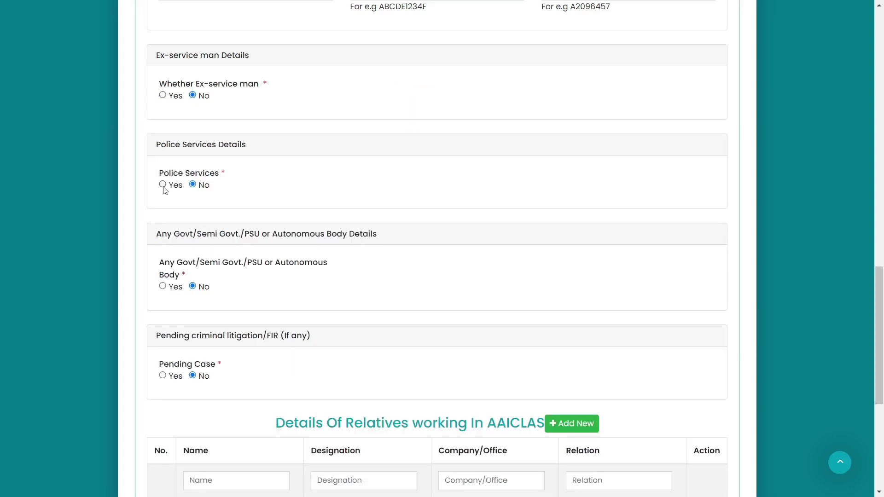
{"action": "left_click", "coordinate": [162, 185]}
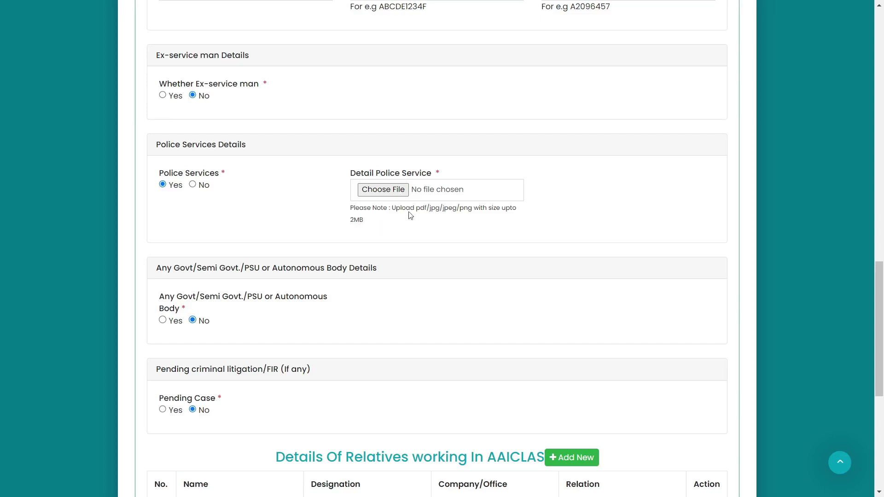
Step: Reset Police Services to No and leave Govt/PSU body and Pending Case answered No
{"action": "left_click", "coordinate": [193, 185]}
{"action": "scroll", "coordinate": [186, 96], "scroll_direction": "down", "scroll_amount": 4}
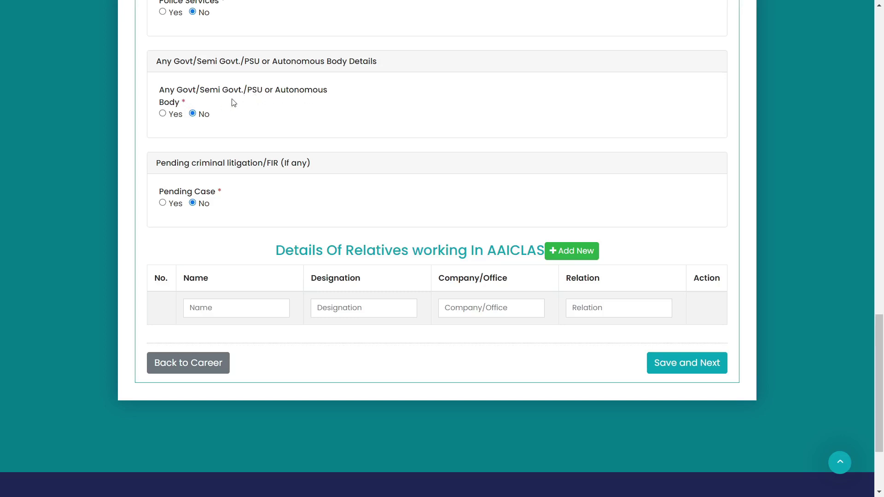
{"action": "left_click", "coordinate": [163, 114]}
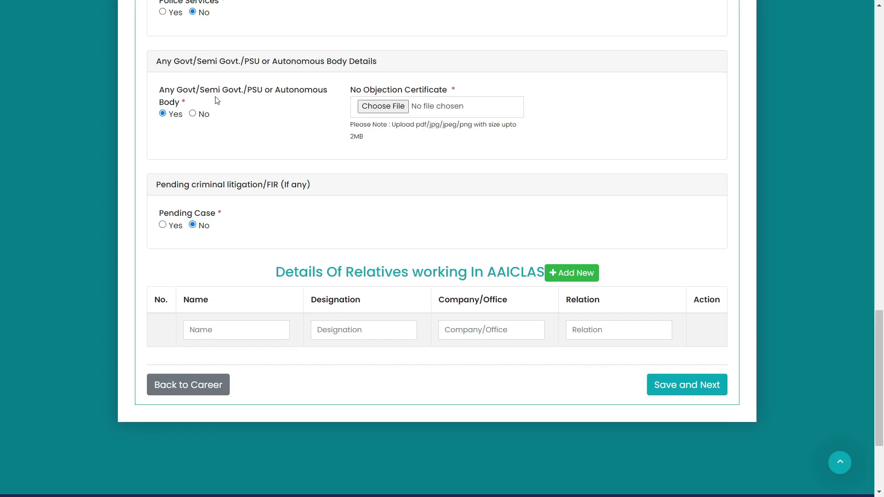
{"action": "left_click", "coordinate": [193, 114]}
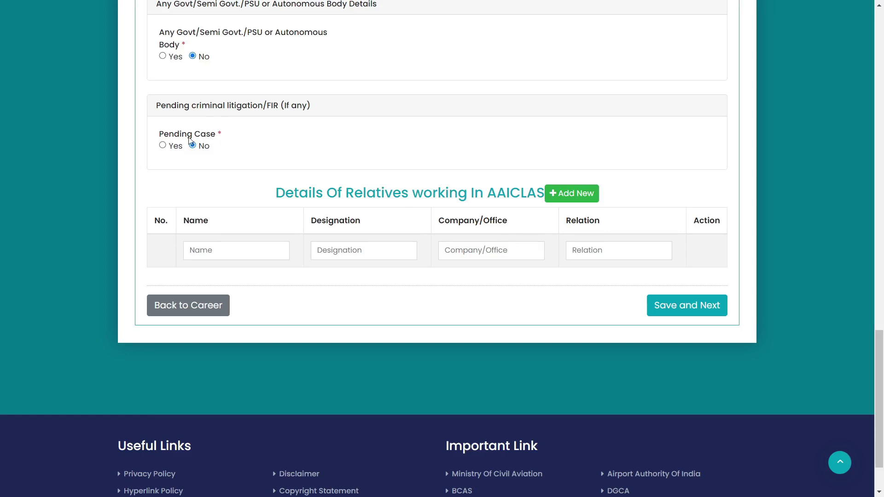
{"action": "left_click", "coordinate": [163, 147]}
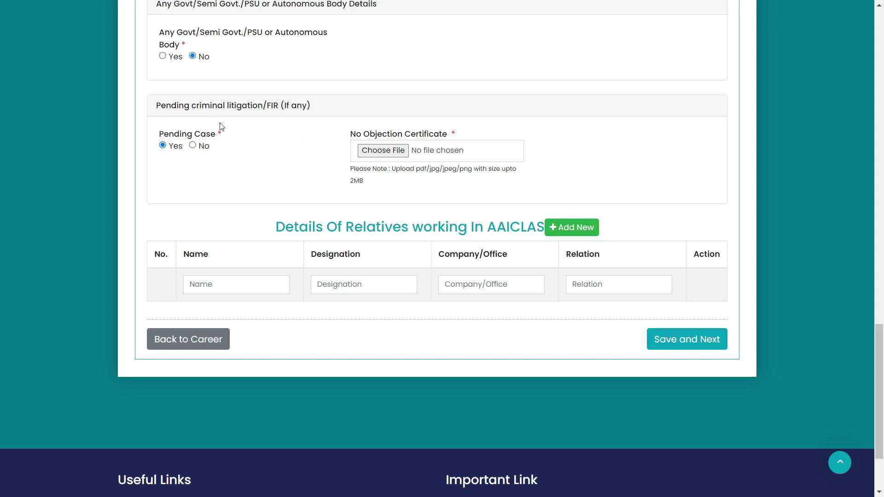
{"action": "left_click", "coordinate": [193, 145]}
{"action": "scroll", "coordinate": [397, 132], "scroll_direction": "down", "scroll_amount": 2}
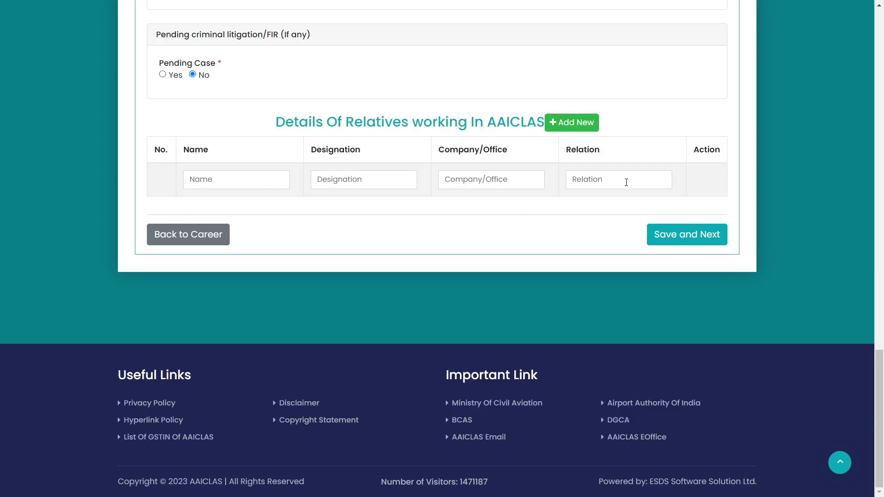
Step: Add then delete an extra relatives row, and save personal details to reach Education
{"action": "left_click", "coordinate": [560, 129]}
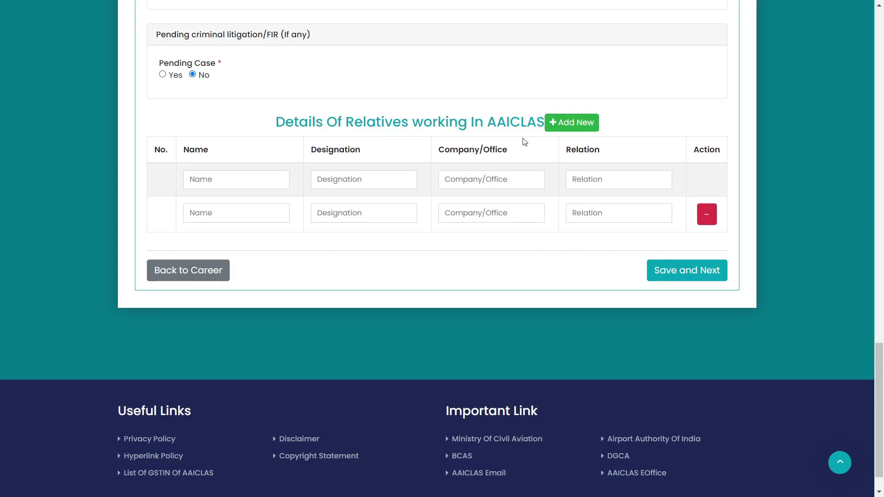
{"action": "left_click", "coordinate": [707, 214]}
{"action": "key", "text": "Return"}
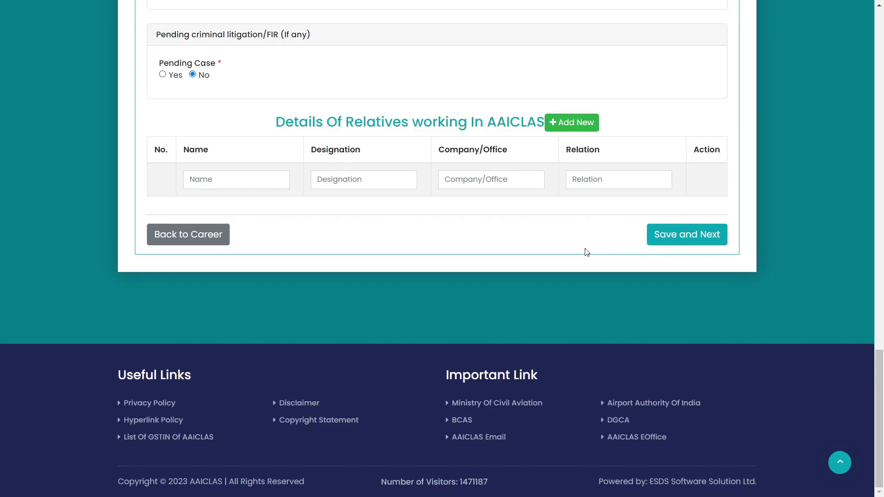
{"action": "left_click", "coordinate": [686, 243]}
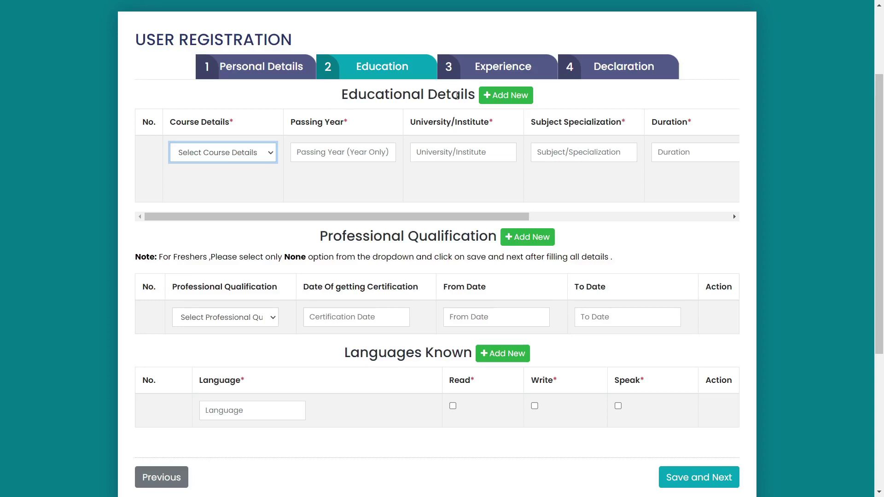
Step: Set the first education row to 10th, passed 05-2015, board MPBSE BHOPAL
{"action": "left_click", "coordinate": [220, 158]}
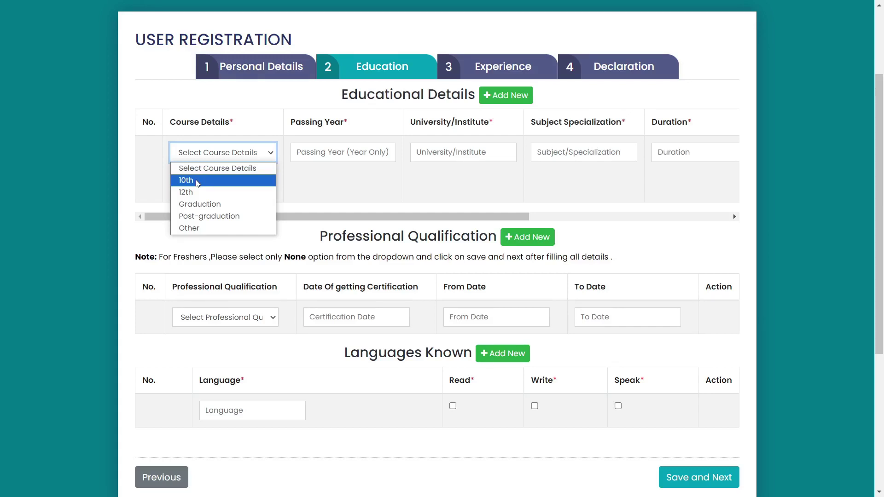
{"action": "left_click", "coordinate": [197, 180]}
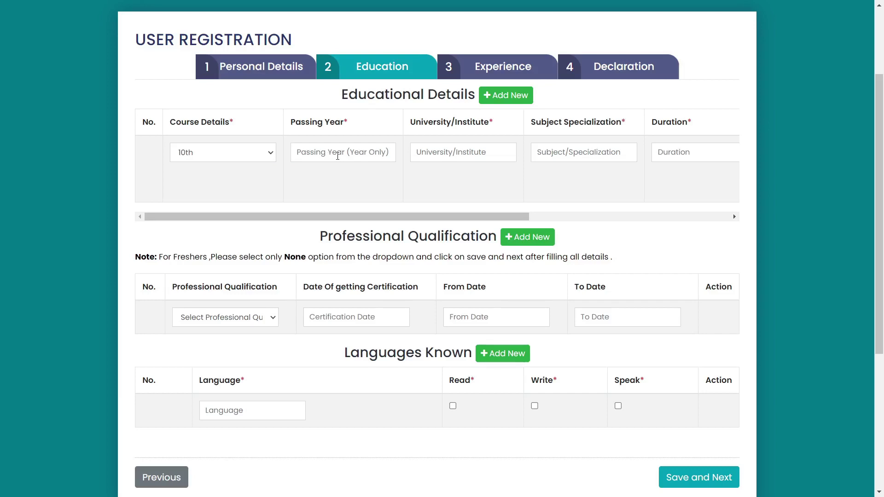
{"action": "left_click", "coordinate": [336, 156]}
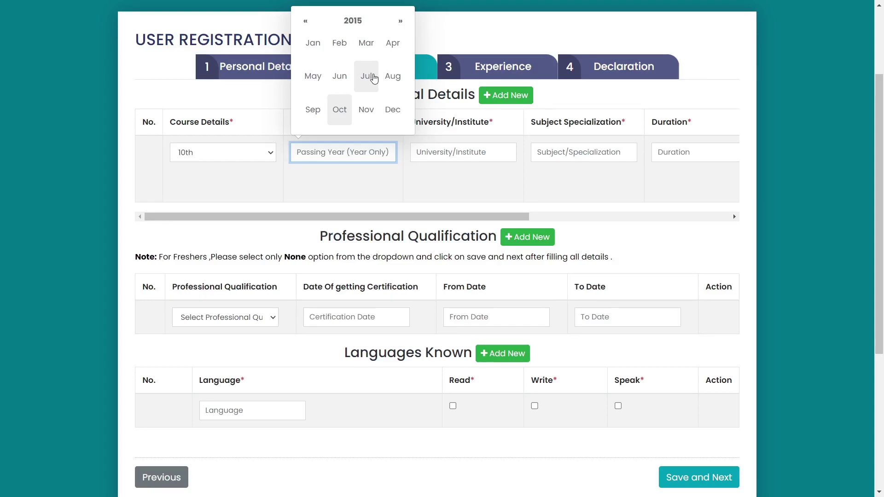
{"action": "left_click", "coordinate": [313, 76]}
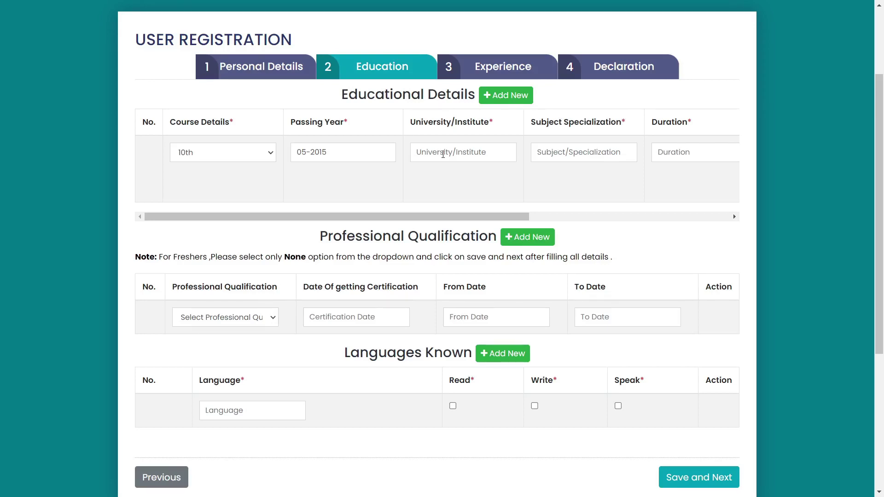
{"action": "left_click", "coordinate": [444, 154]}
{"action": "type", "text": "MPBSE BHOPAL"}
Step: Enter ALL SUBJECT, 1 YEAR and 60% for the 10th row and attach 10TH.jpg
{"action": "left_click", "coordinate": [593, 153]}
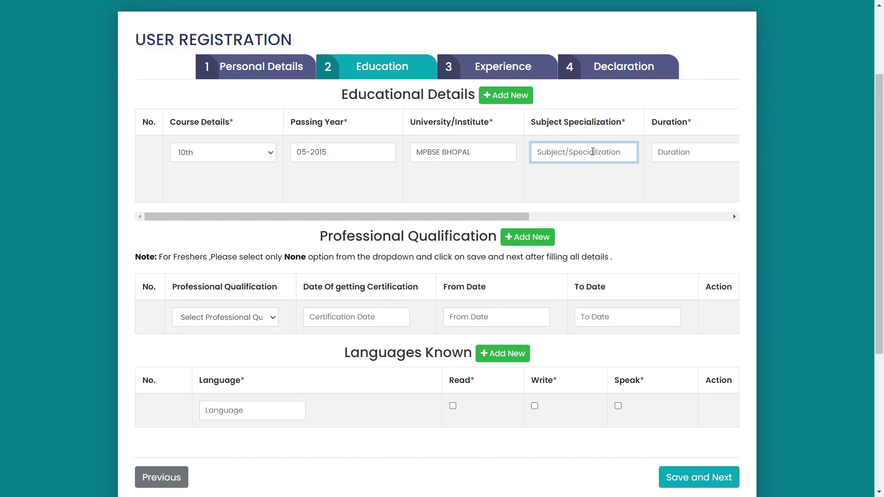
{"action": "type", "text": "ALL SUBJECT"}
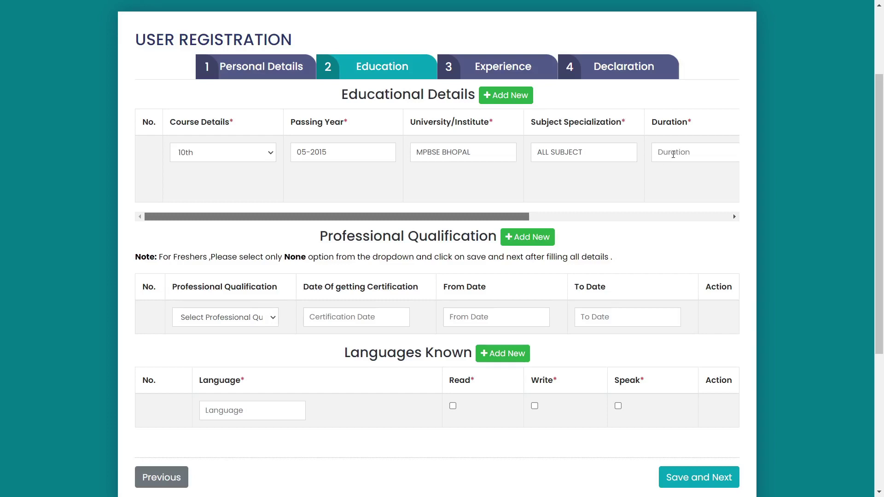
{"action": "left_click", "coordinate": [674, 154]}
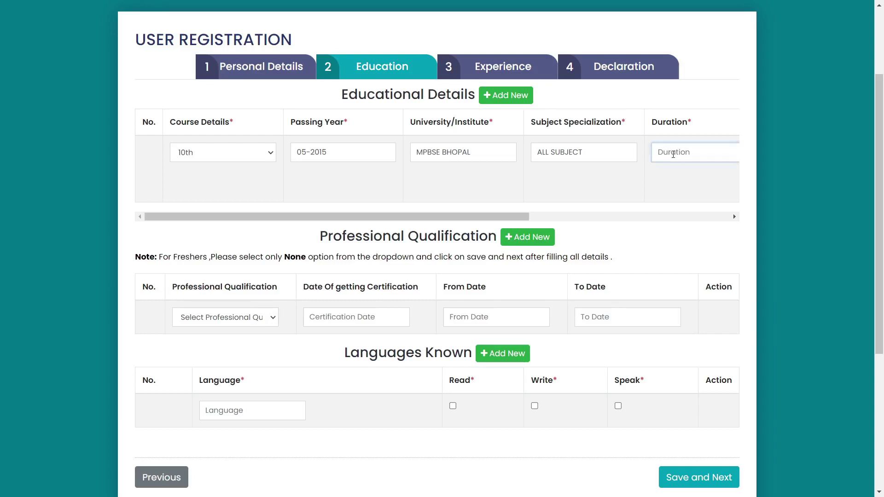
{"action": "type", "text": "1 YEAR"}
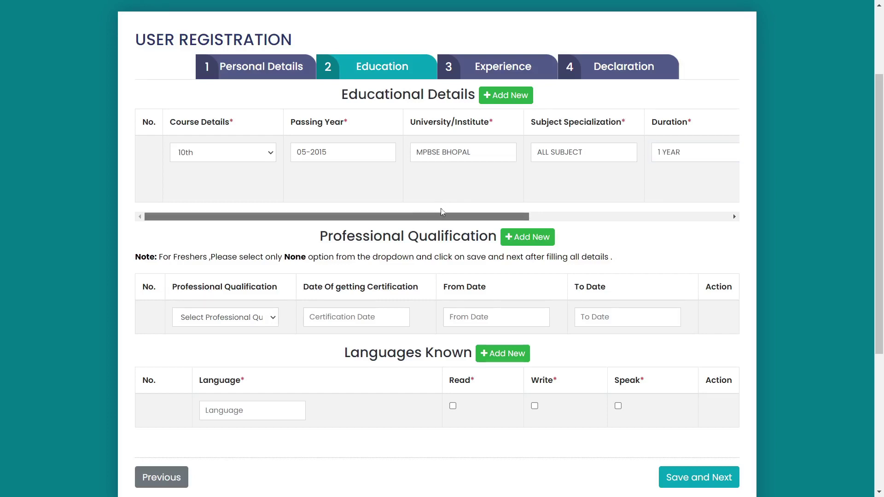
{"action": "left_click_drag", "start_coordinate": [442, 215], "coordinate": [663, 217]}
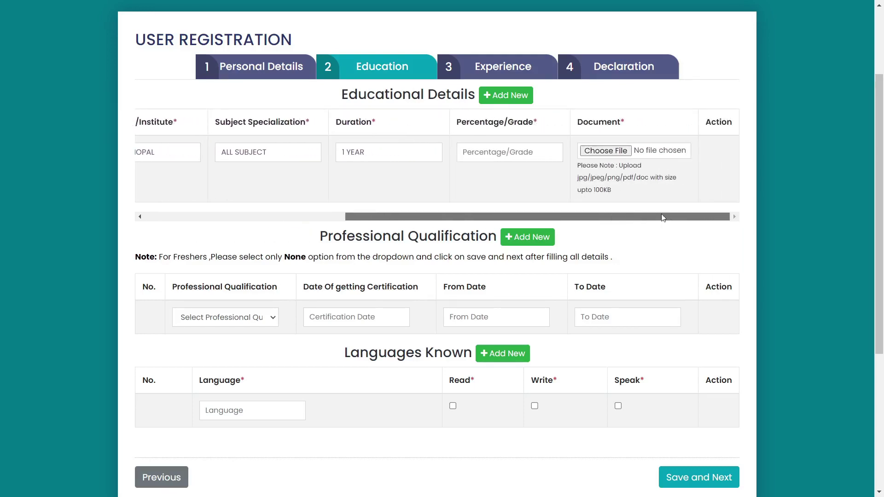
{"action": "left_click", "coordinate": [497, 154]}
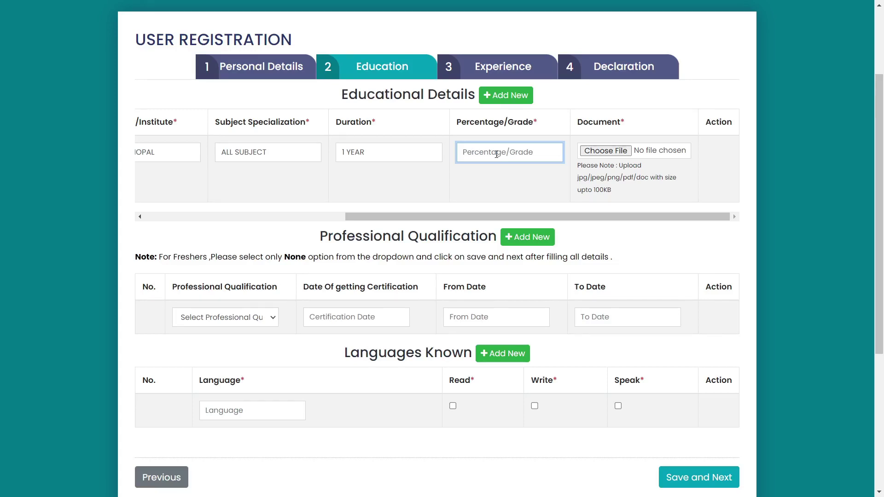
{"action": "type", "text": "60"}
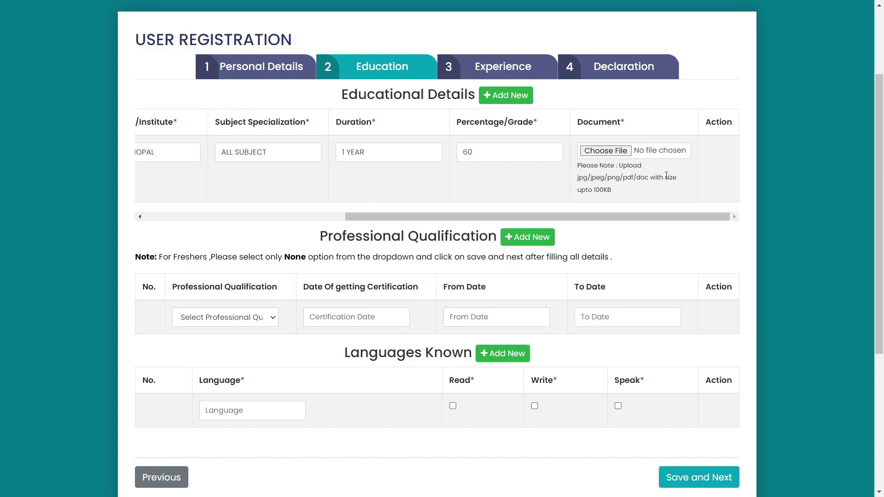
{"action": "left_click", "coordinate": [624, 159]}
Step: Add a second education row for 12th with passing date May 2017
{"action": "left_click", "coordinate": [506, 96]}
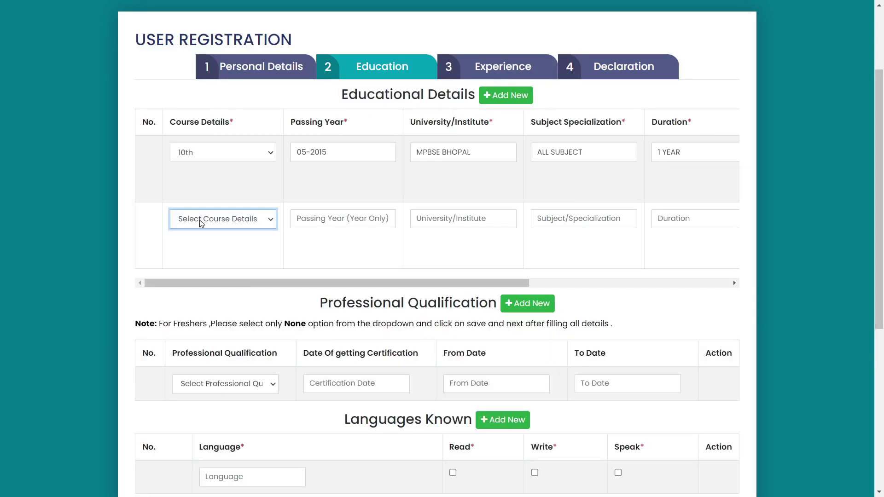
{"action": "left_click", "coordinate": [201, 219]}
{"action": "left_click", "coordinate": [203, 256]}
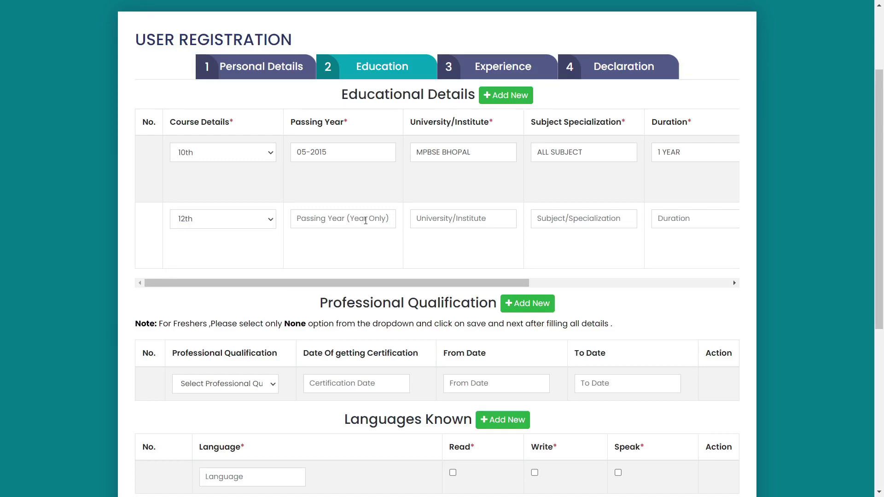
{"action": "left_click", "coordinate": [366, 221]}
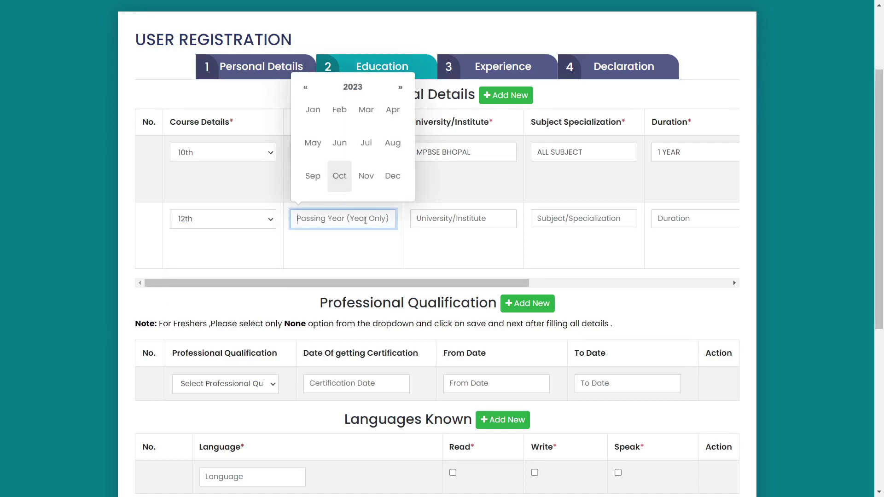
{"action": "left_click", "coordinate": [353, 87]}
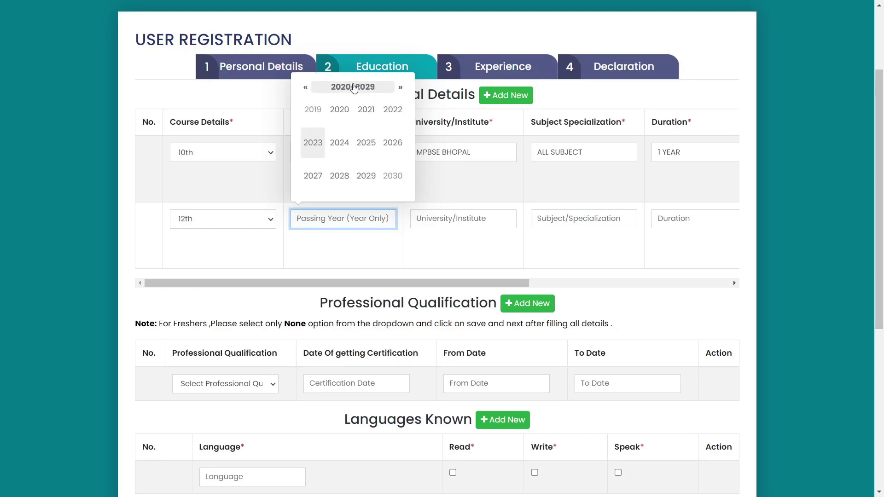
{"action": "left_click", "coordinate": [306, 87]}
{"action": "left_click", "coordinate": [312, 176]}
{"action": "left_click", "coordinate": [313, 143]}
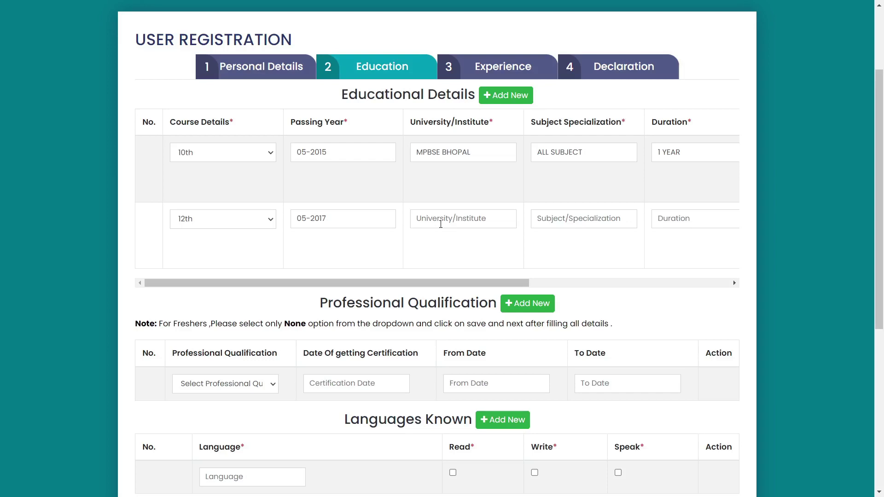
Step: Fill the 12th row with MPBSE BHOPAL, MATHEMATICS, 1 YEAR, 61% and attach 12TH.jpg
{"action": "left_click", "coordinate": [440, 224]}
{"action": "type", "text": "MPBSE BHOPAL"}
{"action": "left_click", "coordinate": [565, 224]}
{"action": "type", "text": "MATHEMATICS"}
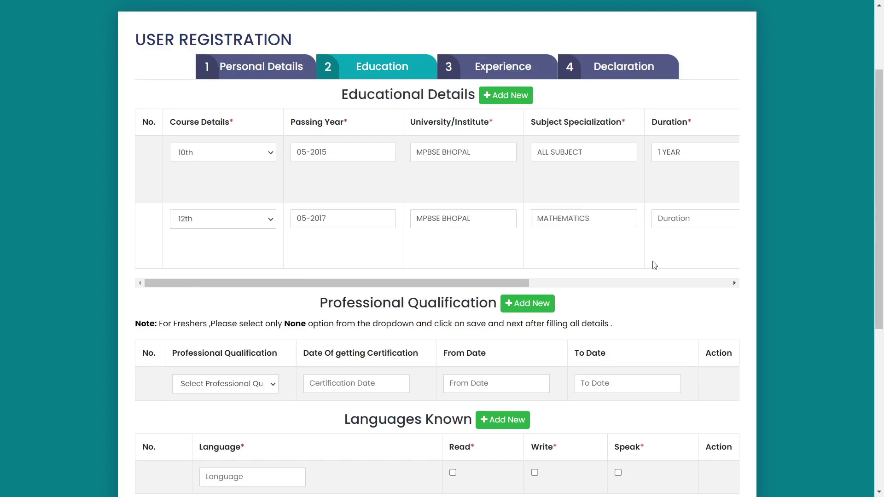
{"action": "left_click", "coordinate": [676, 218]}
{"action": "type", "text": "1 YEAR"}
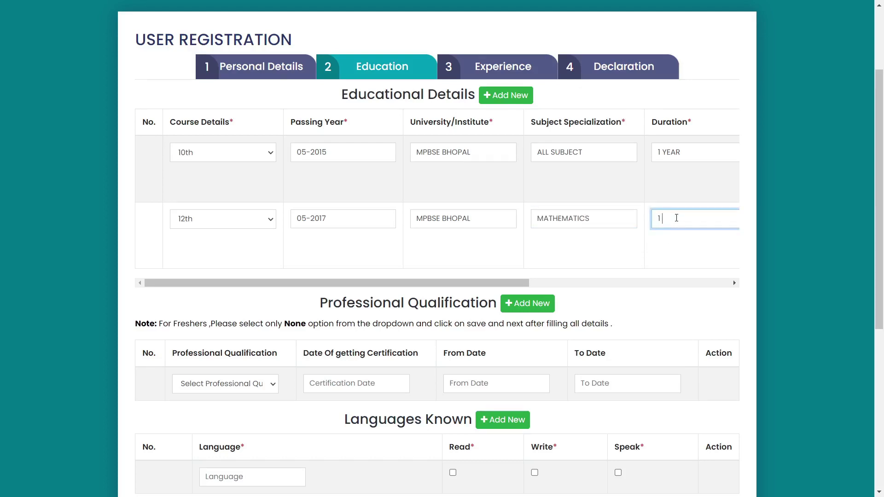
{"action": "left_click", "coordinate": [667, 248]}
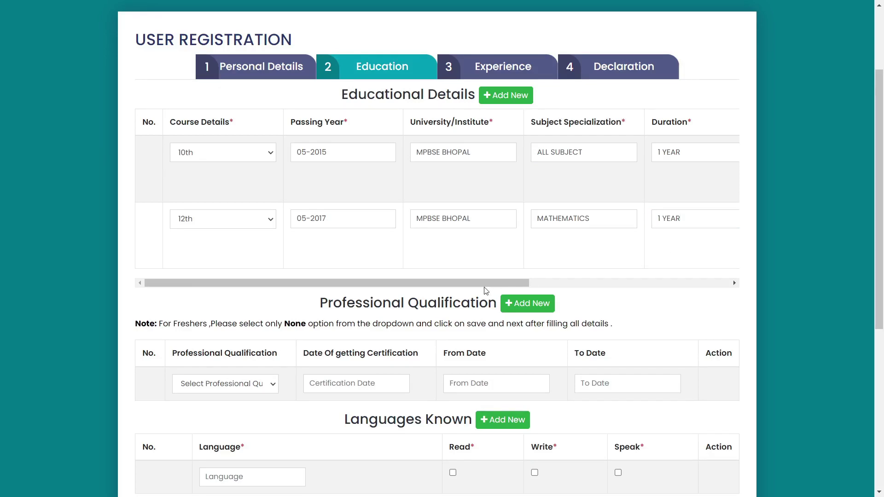
{"action": "scroll", "coordinate": [486, 284], "scroll_direction": "right", "scroll_amount": 5}
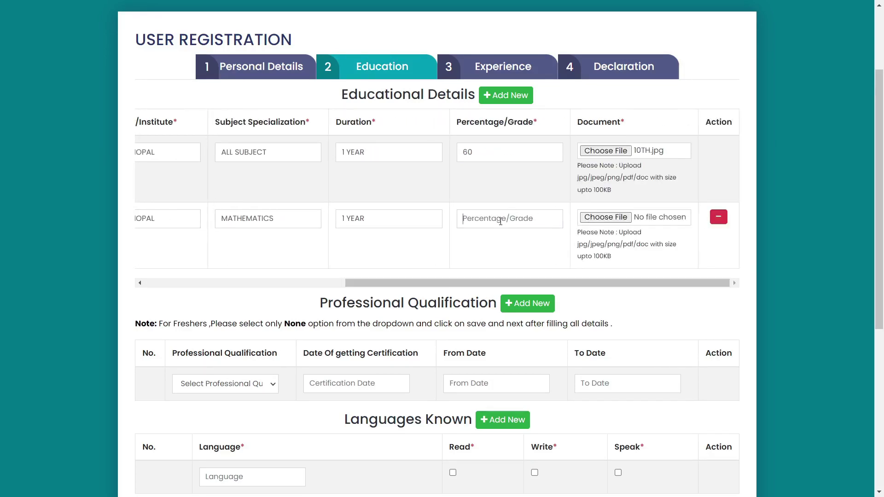
{"action": "left_click", "coordinate": [501, 221]}
{"action": "type", "text": "61"}
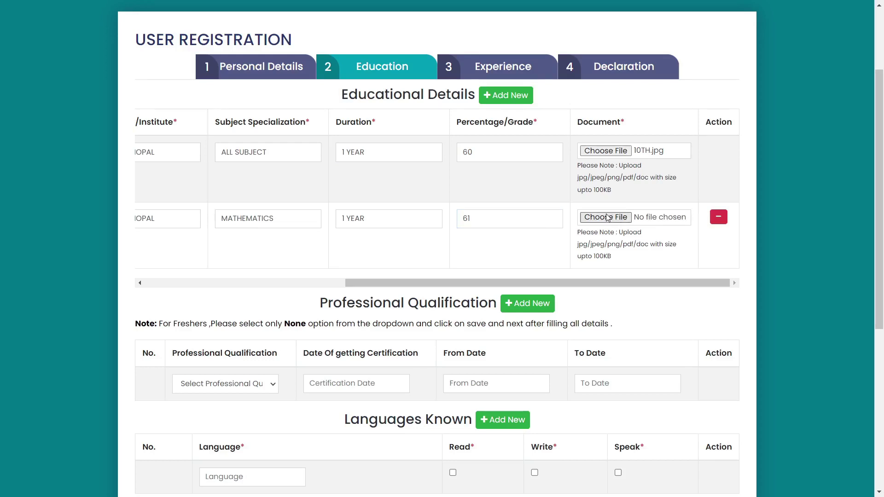
{"action": "left_click", "coordinate": [618, 244]}
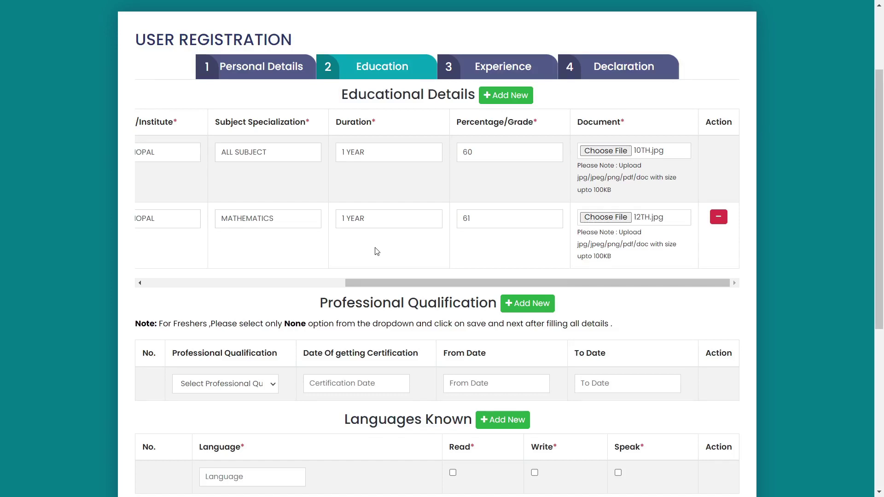
{"action": "scroll", "coordinate": [377, 251], "scroll_direction": "up", "scroll_amount": 3}
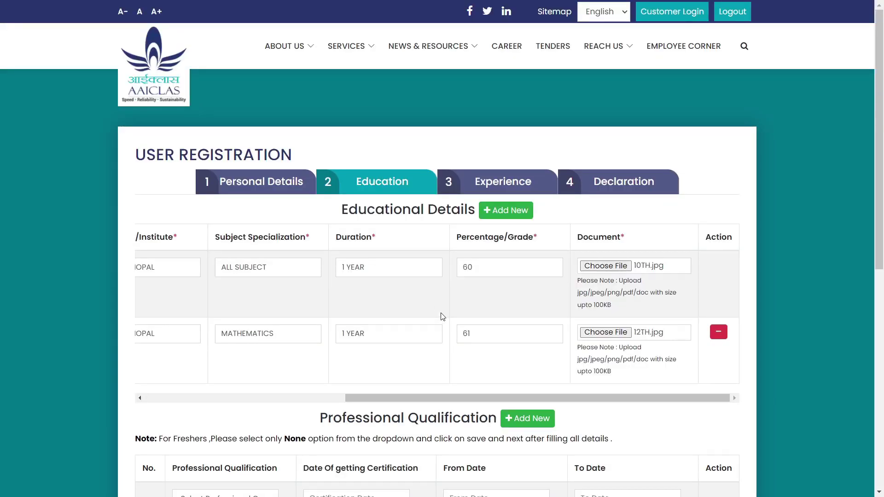
Step: Change the Professional Qualification dropdown from its first choice to None
{"action": "scroll", "coordinate": [441, 321], "scroll_direction": "down", "scroll_amount": 5}
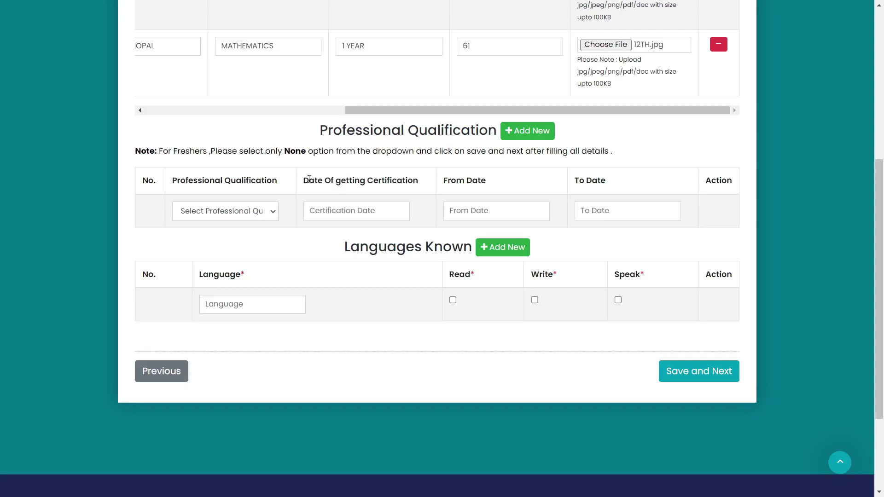
{"action": "left_click", "coordinate": [199, 216]}
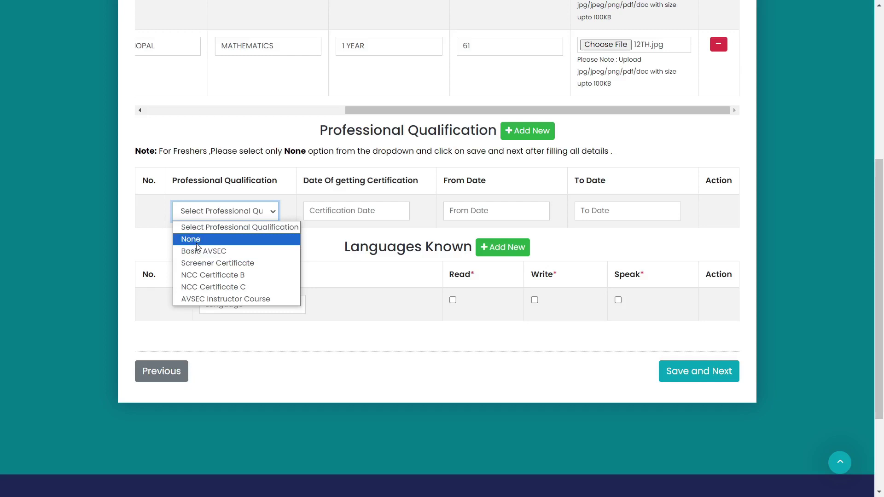
{"action": "left_click", "coordinate": [198, 251]}
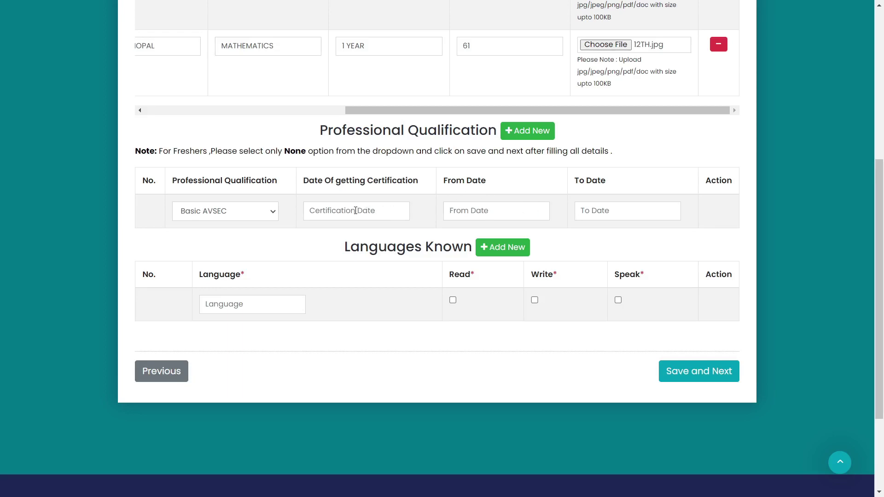
{"action": "left_click", "coordinate": [246, 216]}
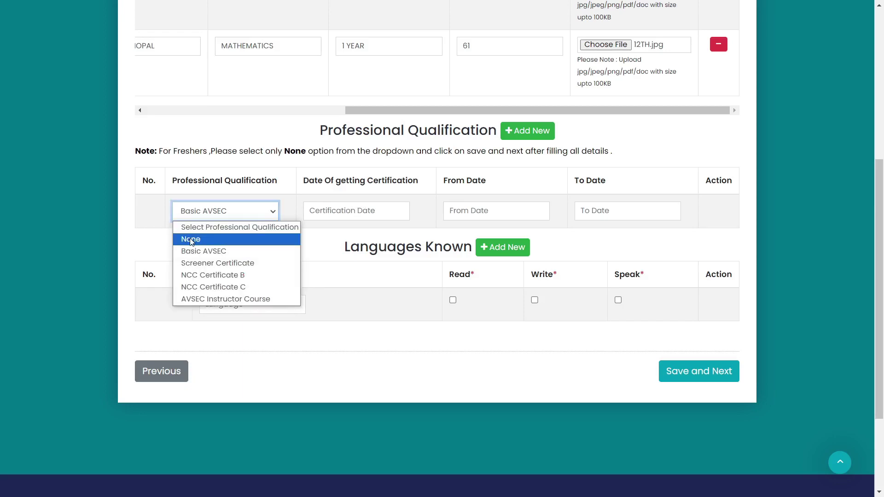
{"action": "left_click", "coordinate": [191, 240]}
{"action": "scroll", "coordinate": [442, 124], "scroll_direction": "down", "scroll_amount": 3}
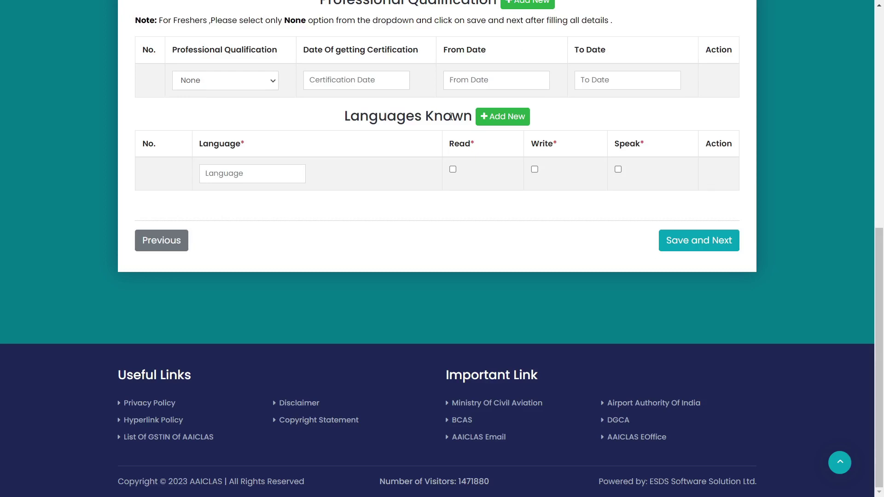
Step: Enter HINDI as the first known language with Read and Write ticked
{"action": "left_click", "coordinate": [249, 175]}
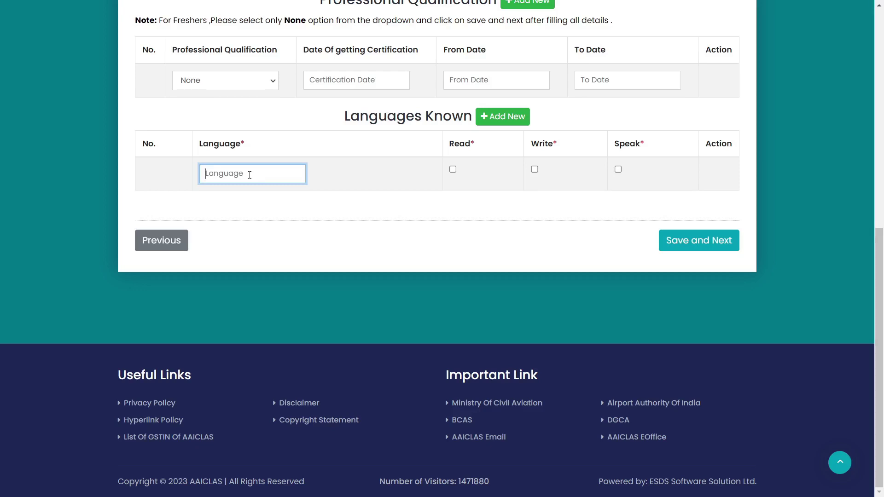
{"action": "type", "text": "HINDI"}
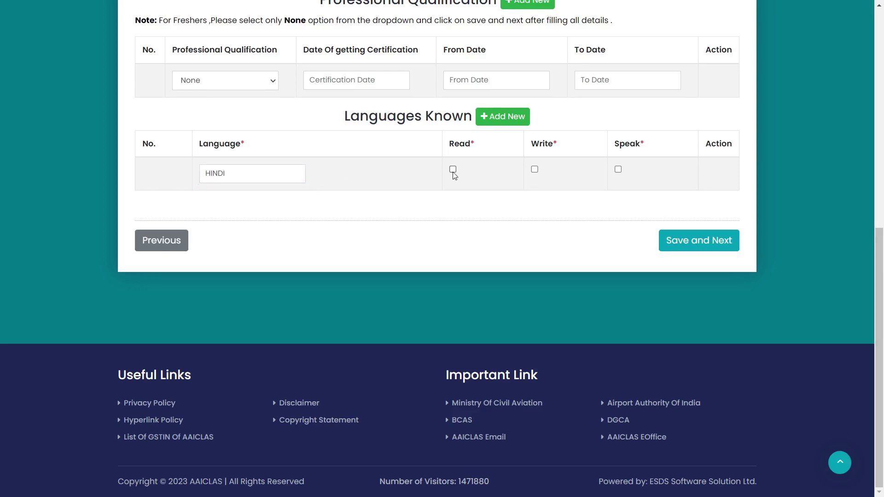
{"action": "left_click", "coordinate": [453, 169]}
{"action": "left_click", "coordinate": [535, 170]}
Step: Add a second language row for ENGLISH with Read, Write and Speak ticked
{"action": "left_click", "coordinate": [507, 119]}
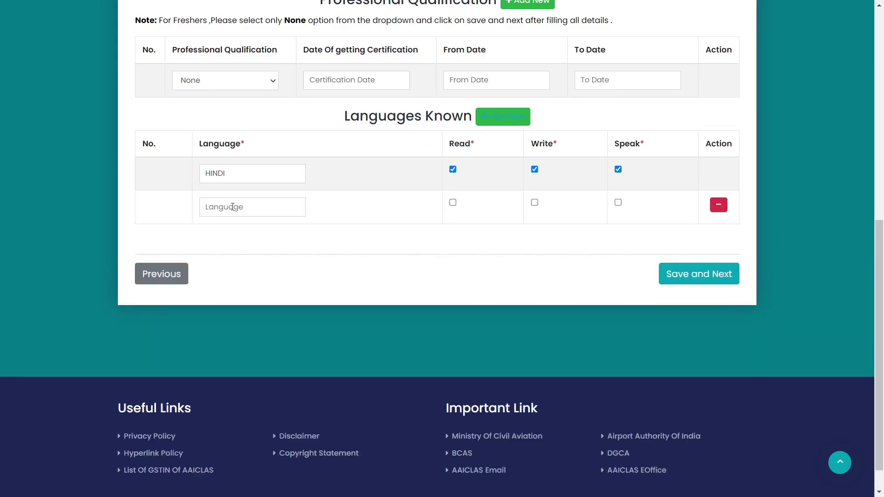
{"action": "left_click", "coordinate": [229, 214]}
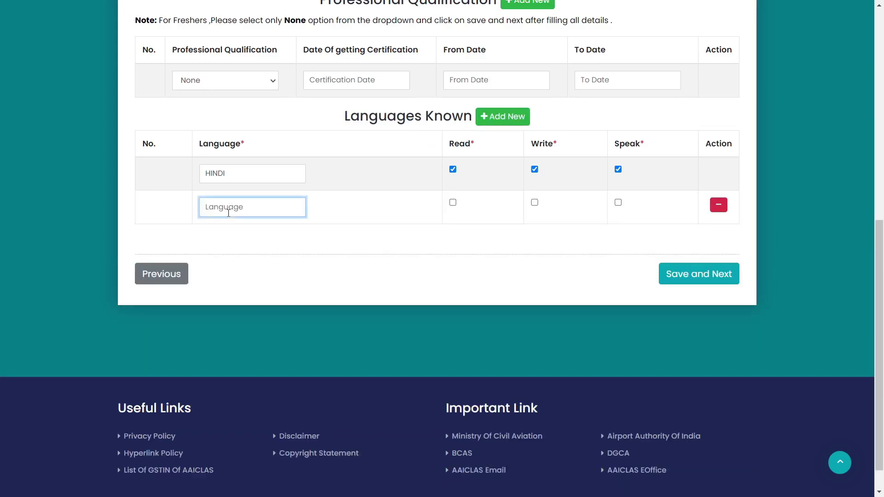
{"action": "type", "text": "ENGLISH"}
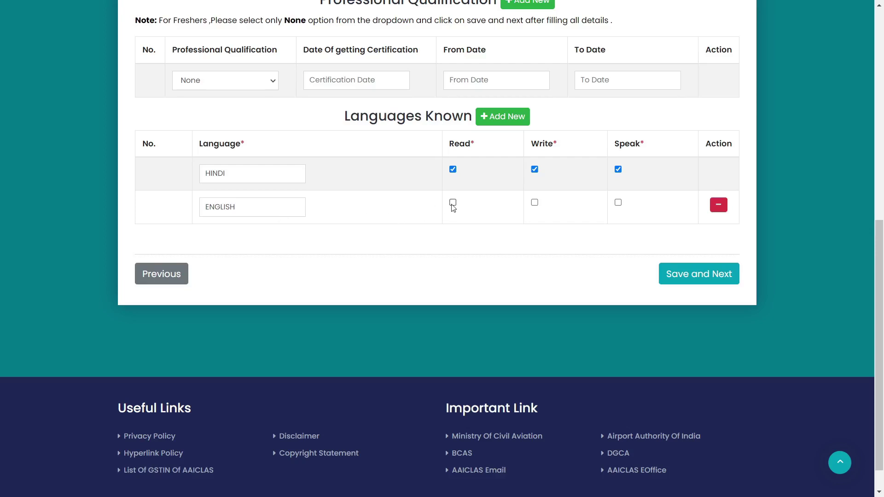
{"action": "left_click", "coordinate": [454, 204]}
{"action": "left_click", "coordinate": [535, 203]}
{"action": "left_click", "coordinate": [618, 203]}
Step: Save the education details and look over the Experience table's fields
{"action": "left_click", "coordinate": [683, 279]}
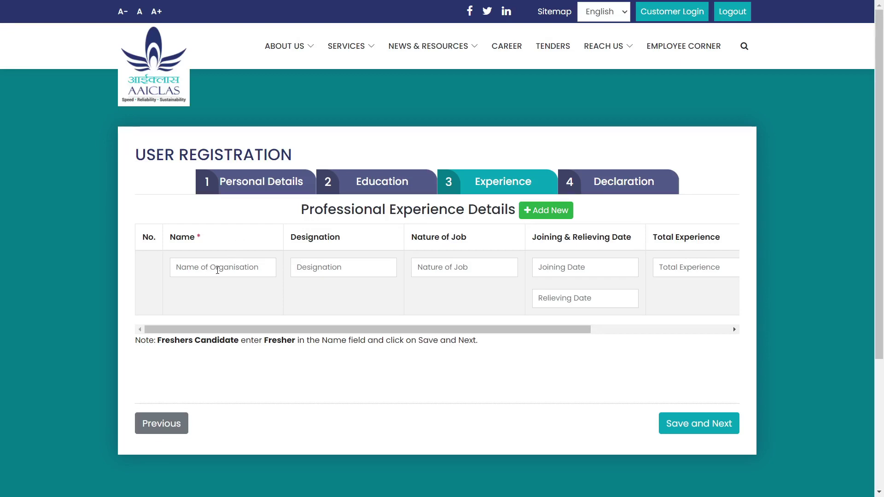
{"action": "left_click", "coordinate": [343, 271]}
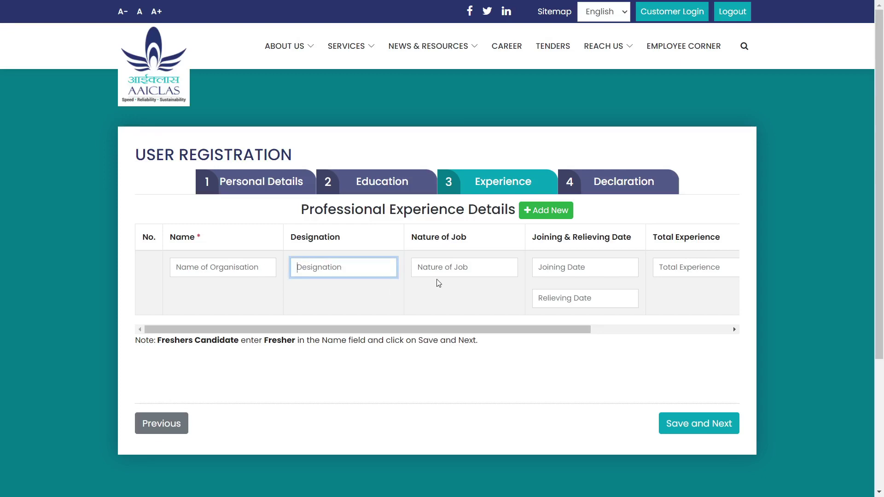
{"action": "left_click", "coordinate": [444, 268]}
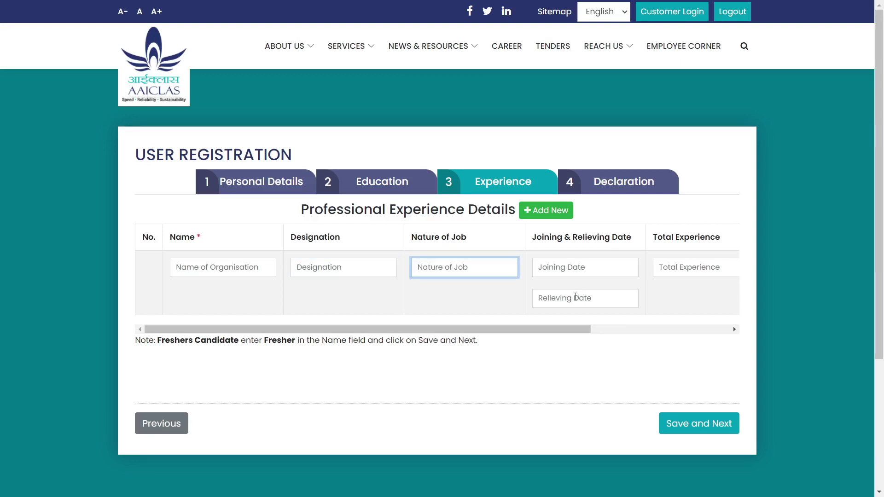
{"action": "left_click", "coordinate": [661, 303]}
{"action": "scroll", "coordinate": [661, 302], "scroll_direction": "right", "scroll_amount": 4}
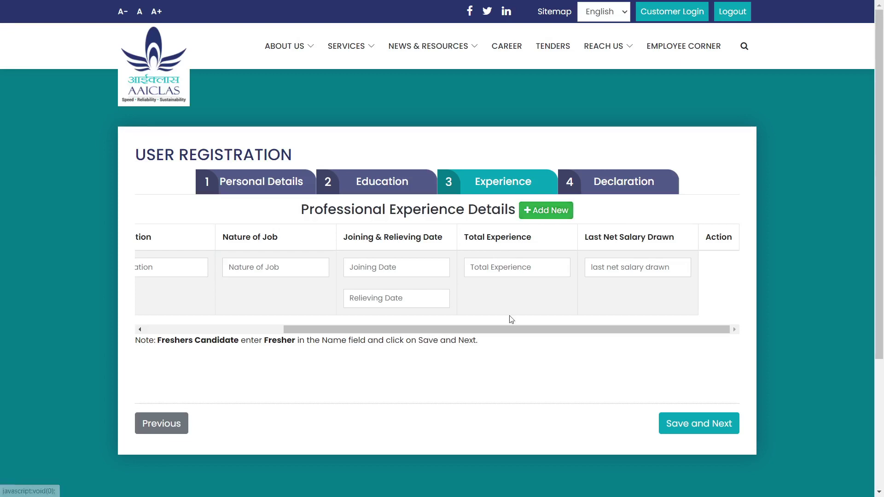
{"action": "left_click_drag", "start_coordinate": [510, 329], "coordinate": [372, 330]}
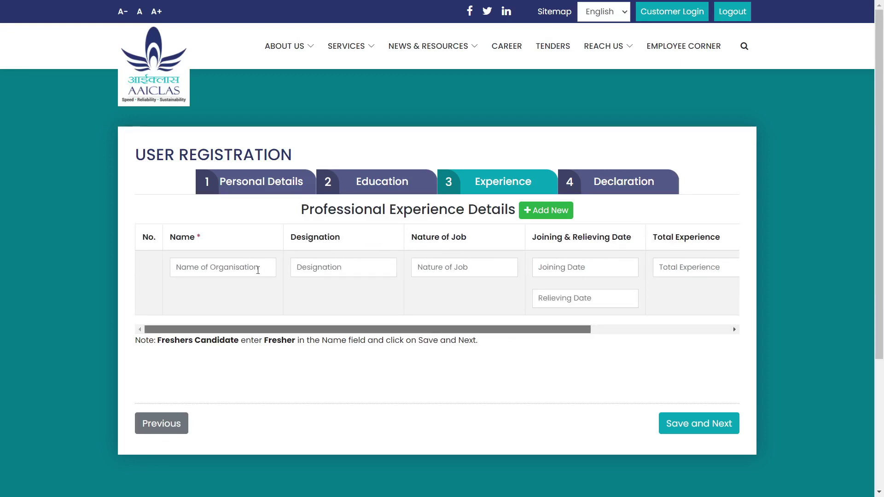
Step: Enter FRESHER as the Name of Organisation
{"action": "left_click", "coordinate": [200, 269]}
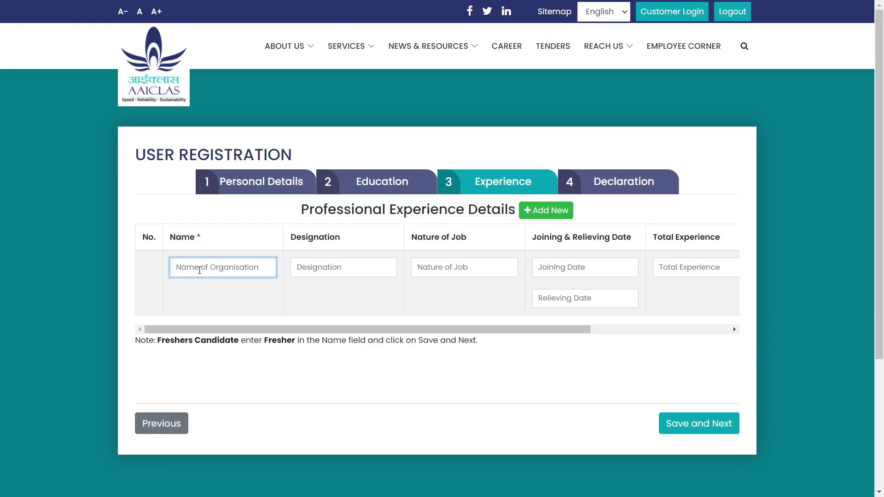
{"action": "type", "text": "FRESHER"}
{"action": "left_click", "coordinate": [563, 368]}
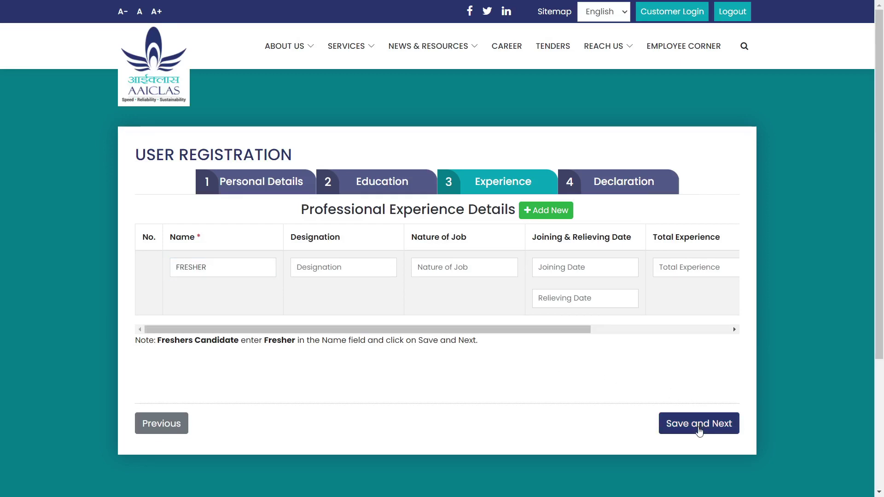
Step: Save the experience details and move to the Declaration step
{"action": "left_click", "coordinate": [700, 430]}
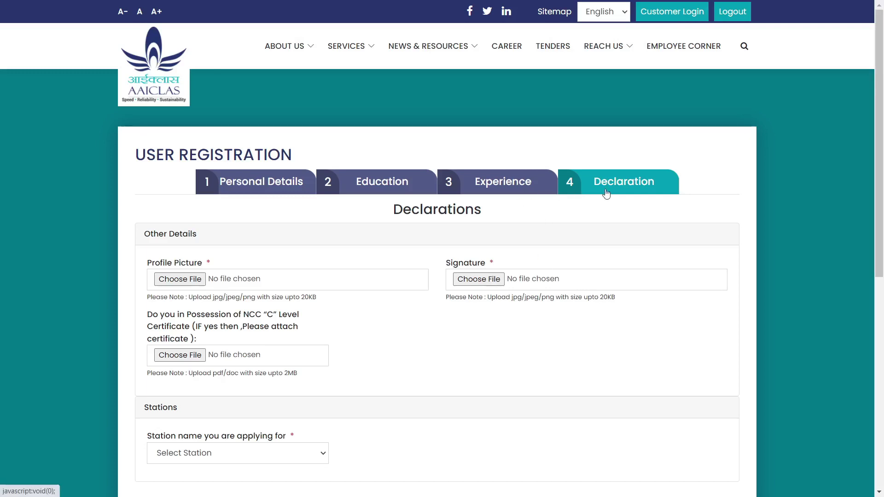
{"action": "scroll", "coordinate": [508, 248], "scroll_direction": "down", "scroll_amount": 3}
{"action": "scroll", "coordinate": [509, 248], "scroll_direction": "up", "scroll_amount": 1}
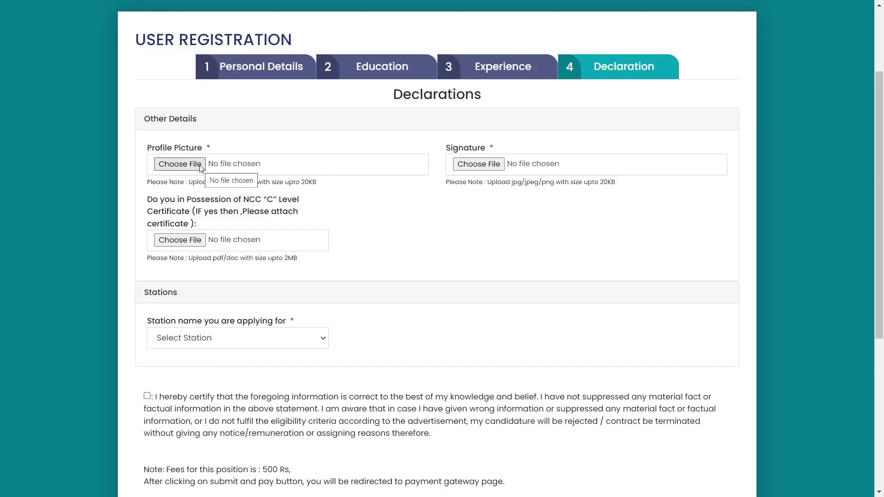
Step: Upload photo - Copy (2).jpg as profile picture and s.jpg as signature
{"action": "left_click", "coordinate": [179, 165]}
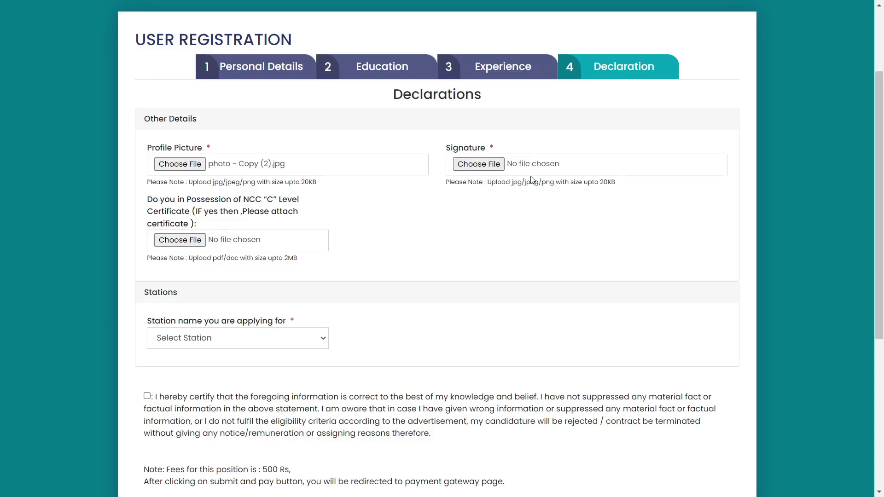
{"action": "left_click", "coordinate": [479, 164]}
{"action": "scroll", "coordinate": [248, 152], "scroll_direction": "down", "scroll_amount": 1}
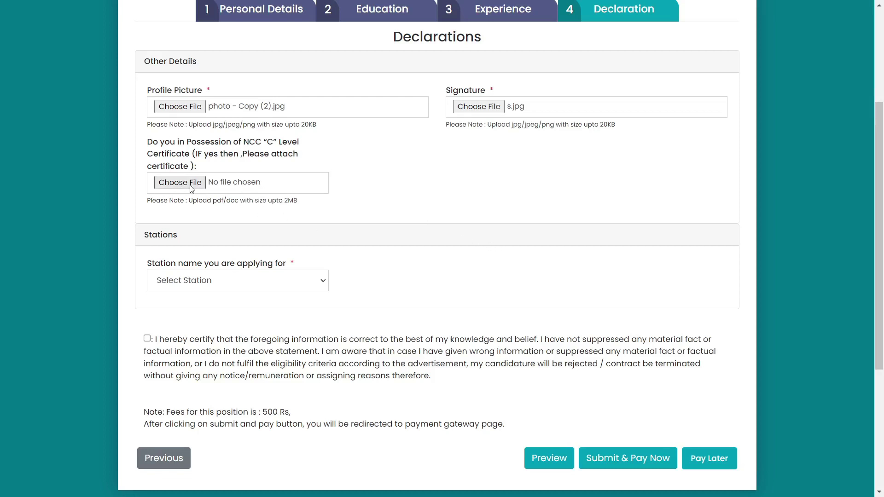
{"action": "scroll", "coordinate": [209, 169], "scroll_direction": "down", "scroll_amount": 2}
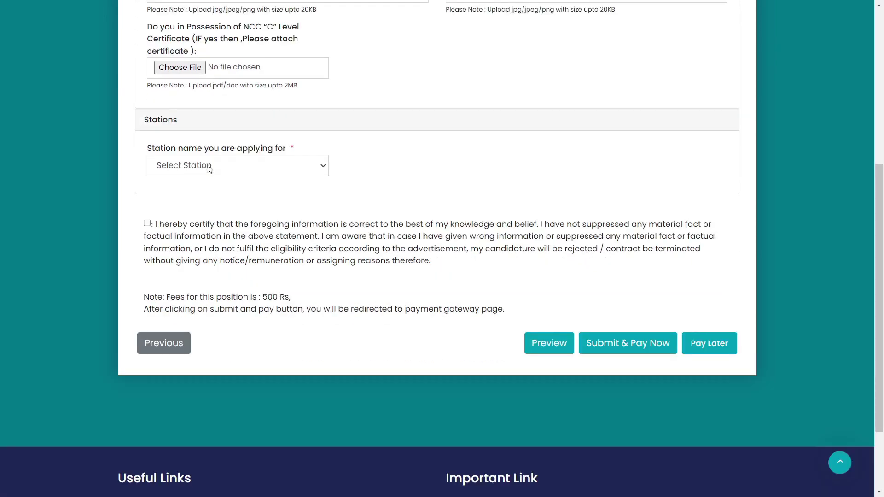
Step: Choose Indore as the station applied for and tick the certification declaration
{"action": "left_click", "coordinate": [209, 169]}
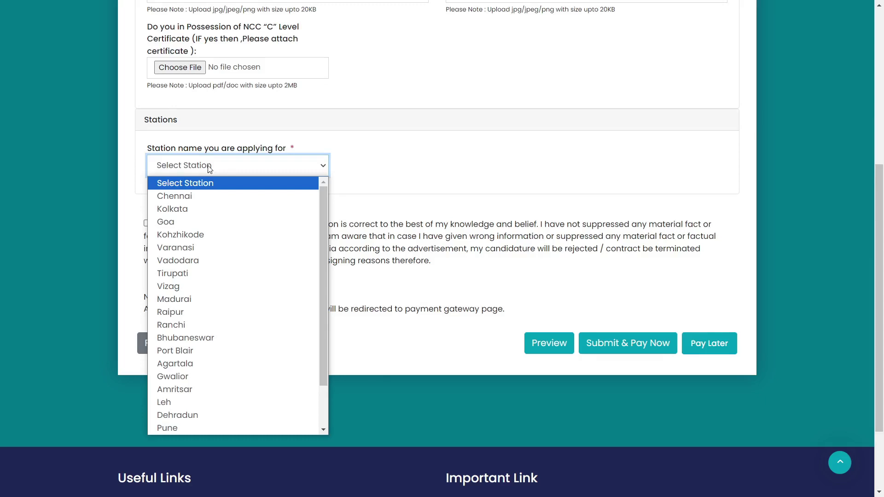
{"action": "scroll", "coordinate": [191, 320], "scroll_direction": "down", "scroll_amount": 1}
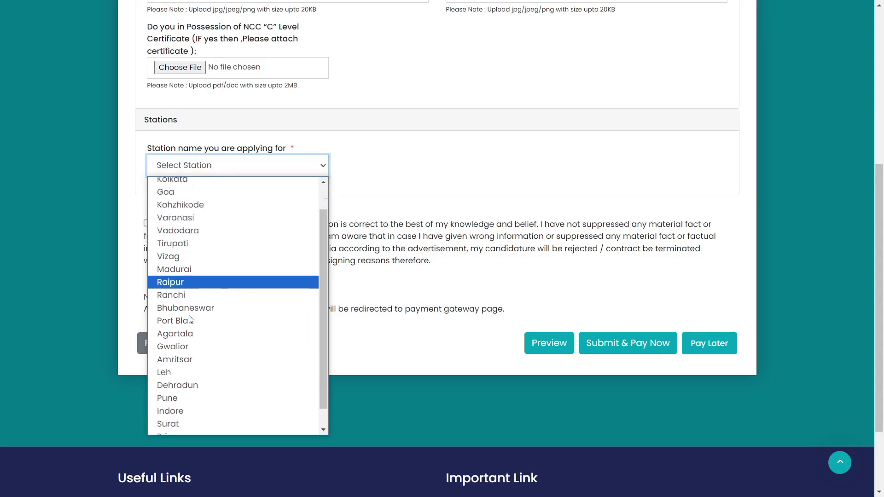
{"action": "scroll", "coordinate": [191, 320], "scroll_direction": "down", "scroll_amount": 1}
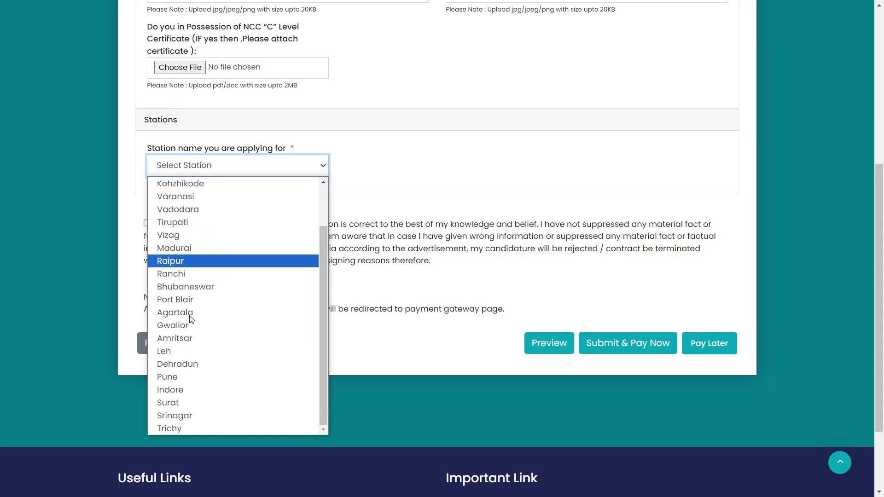
{"action": "left_click", "coordinate": [182, 395]}
{"action": "left_click", "coordinate": [147, 223]}
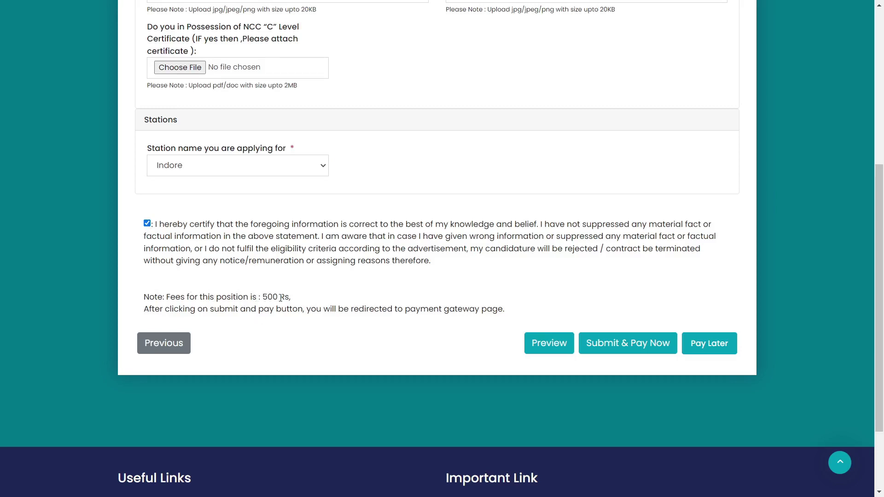
{"action": "scroll", "coordinate": [472, 175], "scroll_direction": "down", "scroll_amount": 2}
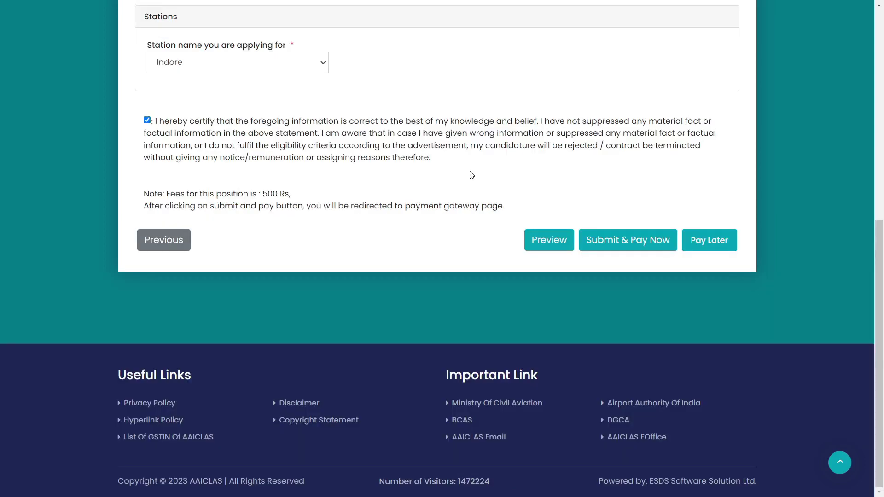
Step: Review the application preview, close it, and submit to the ₹500 payment gateway
{"action": "left_click", "coordinate": [548, 244]}
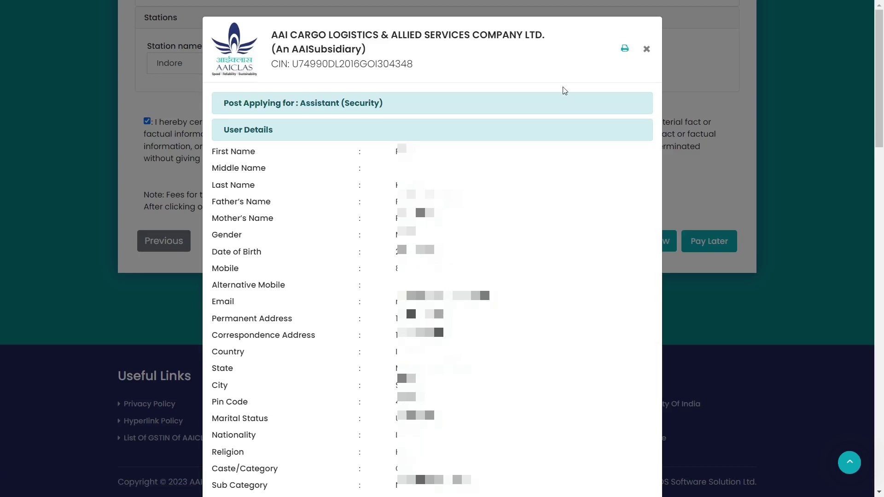
{"action": "left_click", "coordinate": [647, 50]}
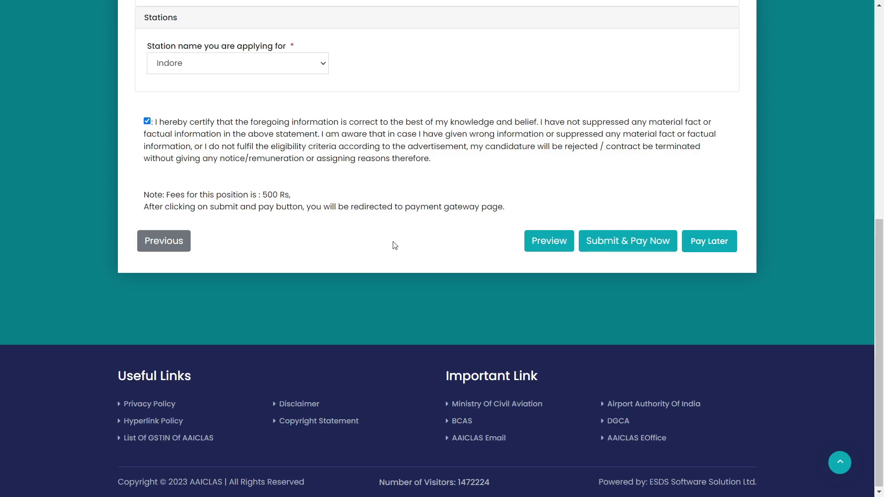
{"action": "left_click", "coordinate": [650, 248]}
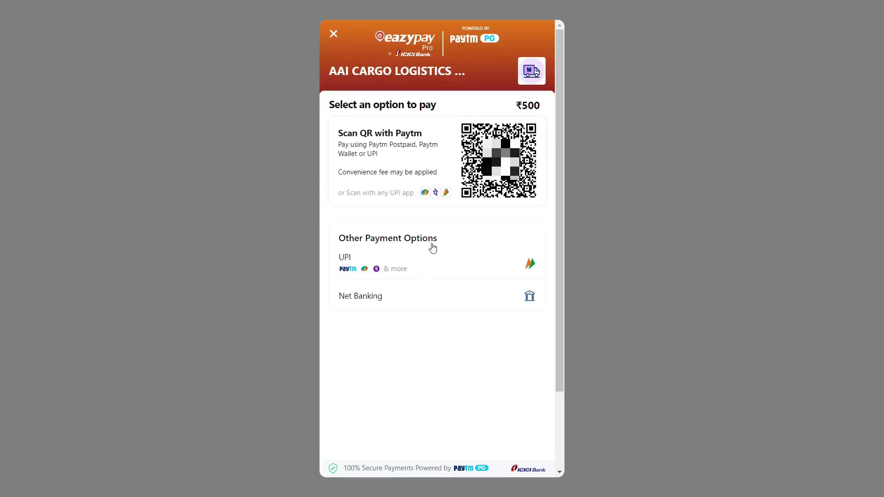